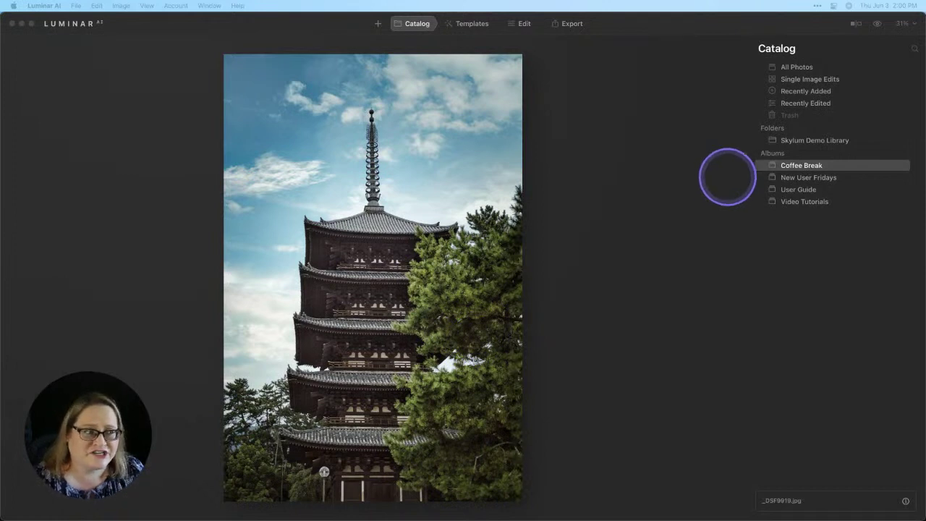
Step: Compare the edit with the original photo, then open Safari's Skylum Marketplace Templates page
click(878, 25)
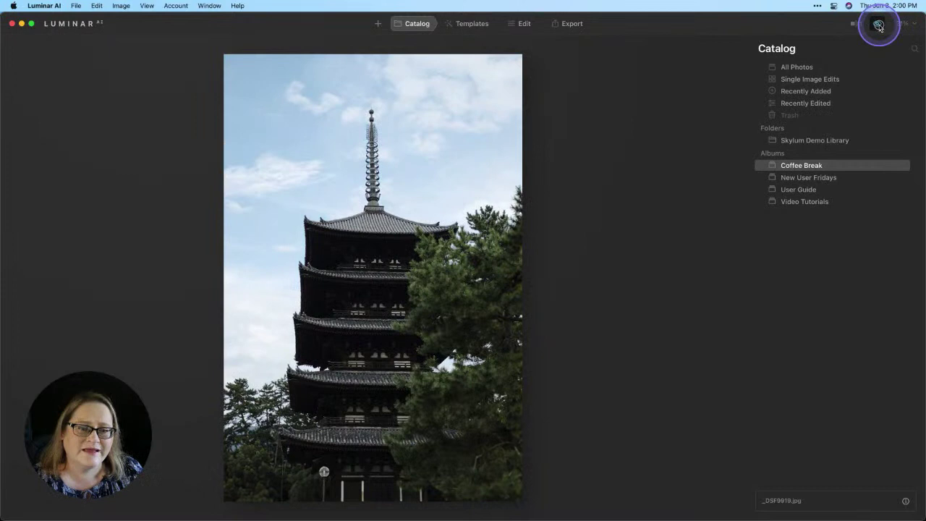
click(878, 25)
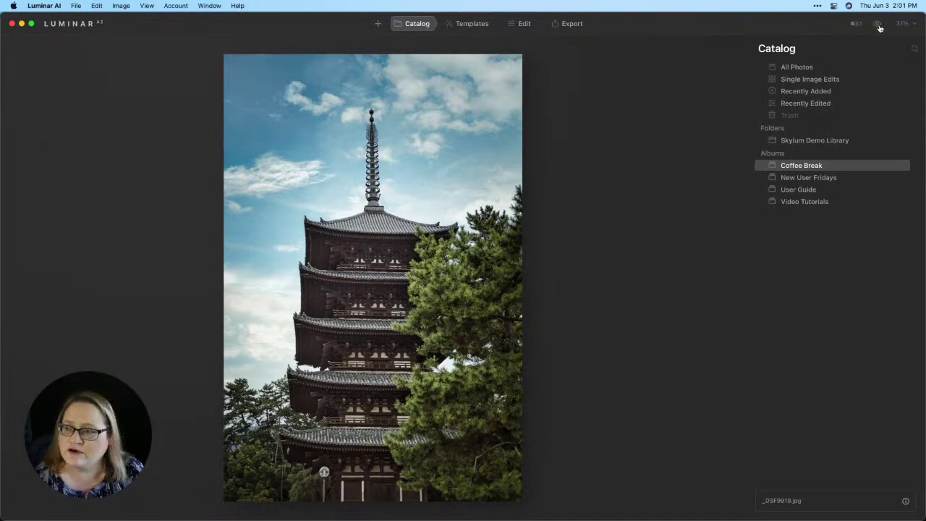
key(super+Tab)
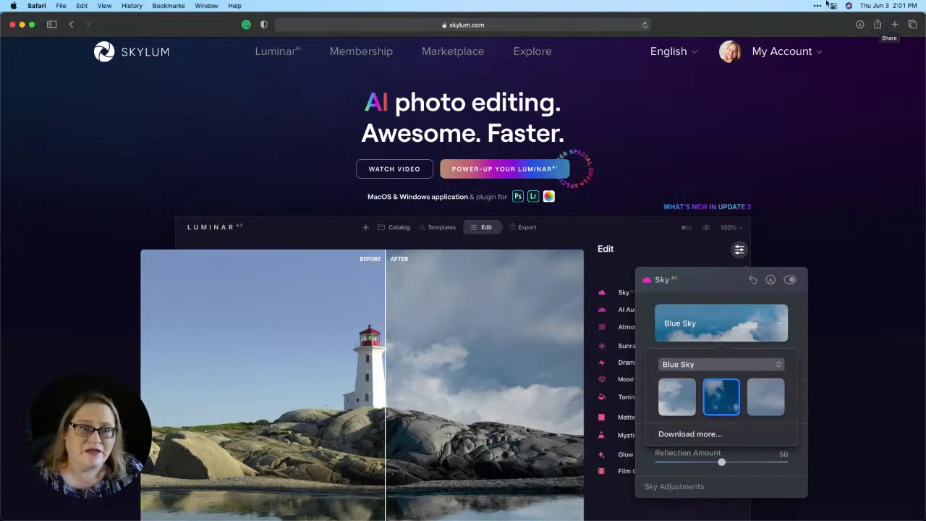
mouse_move(485, 59)
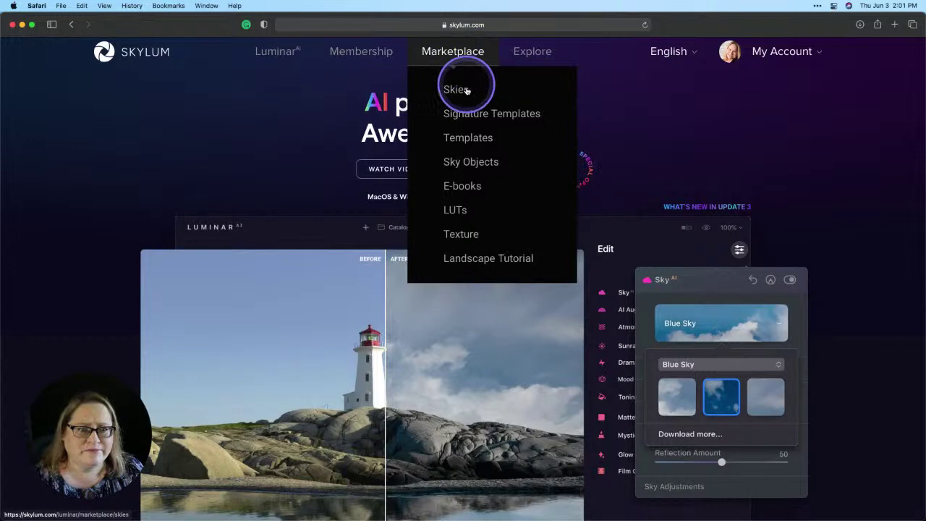
click(468, 139)
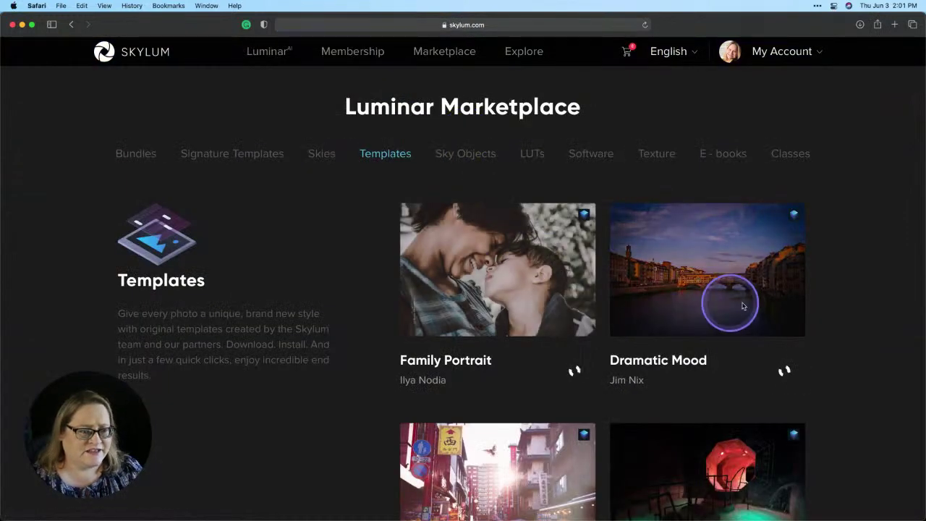
Step: Scroll through the template cards, such as Family Portrait and Dramatic Mood
scroll(707, 231, down, 3)
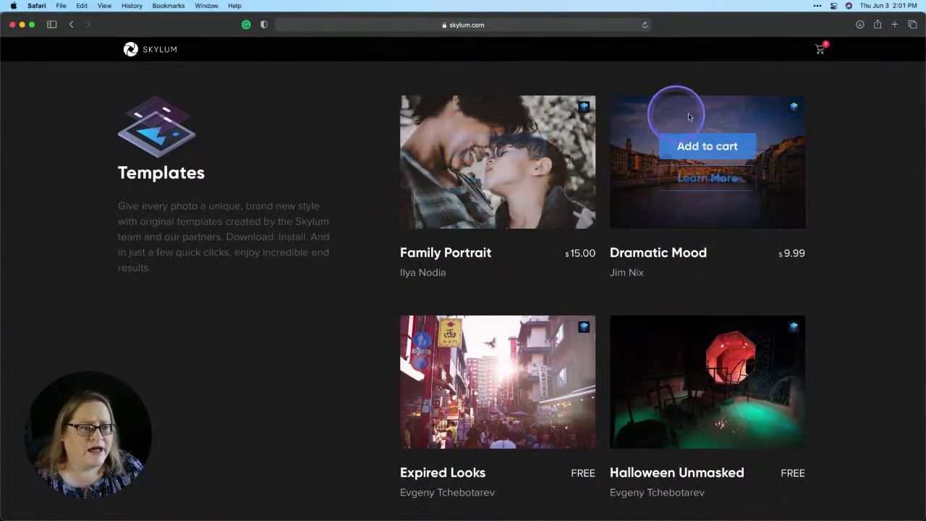
mouse_move(795, 110)
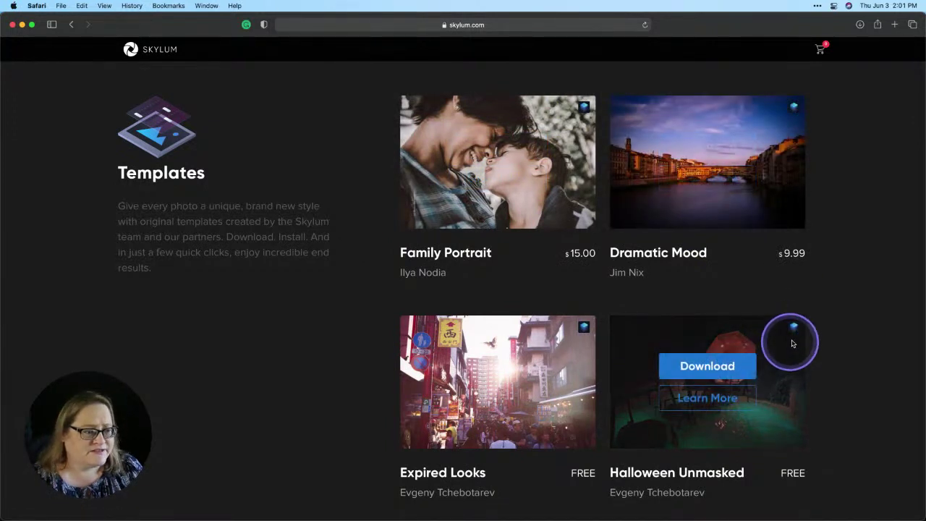
mouse_move(793, 332)
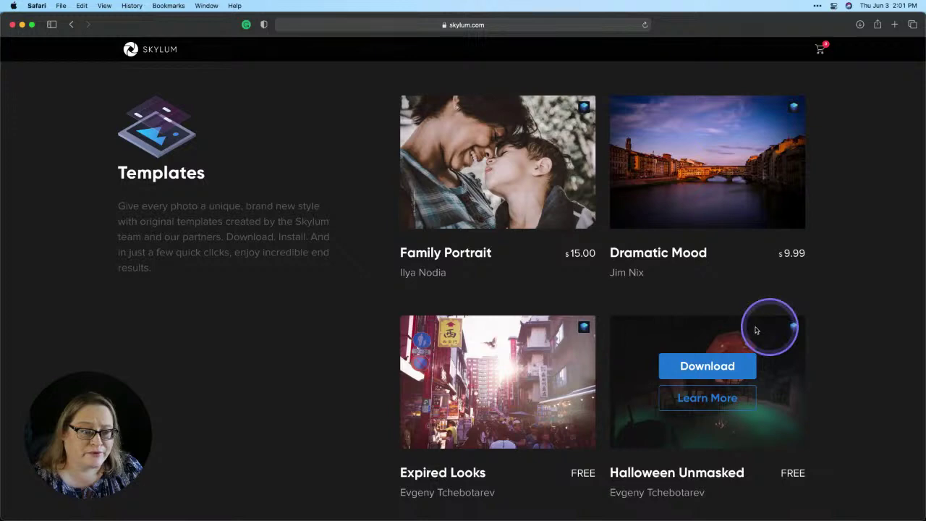
mouse_move(586, 331)
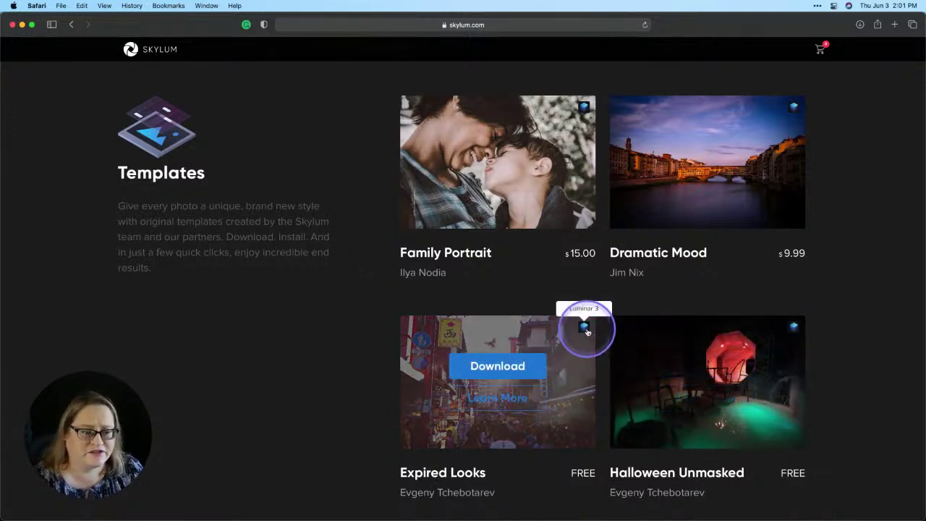
scroll(587, 331, down, 10)
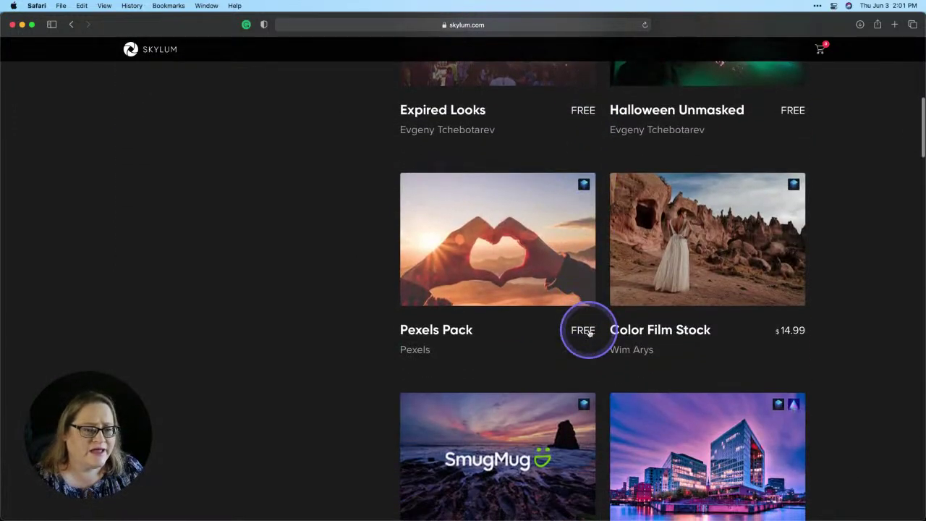
scroll(587, 331, up, 10)
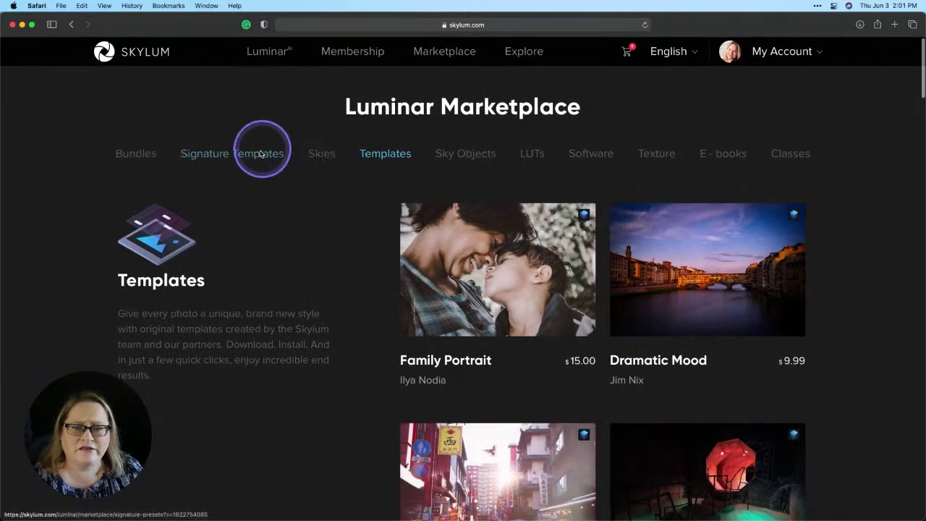
Step: Browse the Signature Templates: Moody Dramatic Landscapes ($19.00), Van Gogh Artistic Collection, B&W Portrait
click(261, 153)
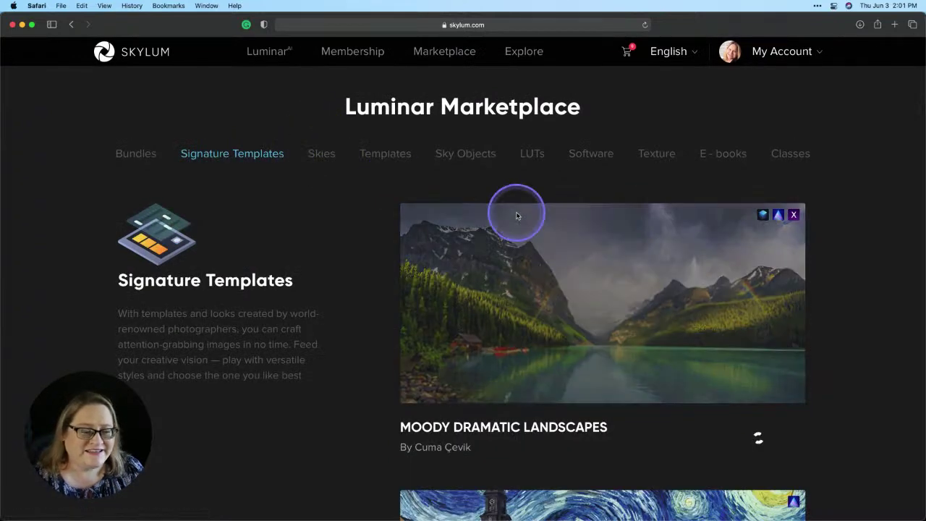
mouse_move(764, 320)
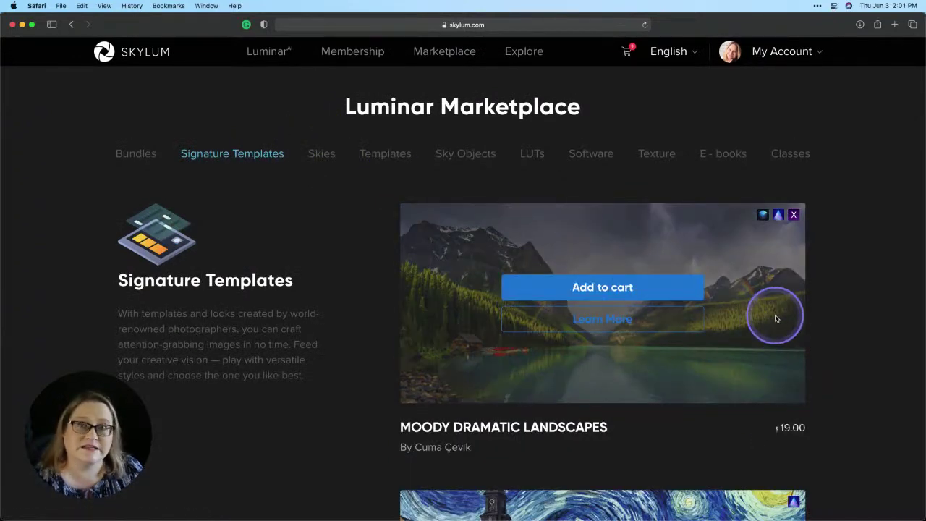
mouse_move(760, 217)
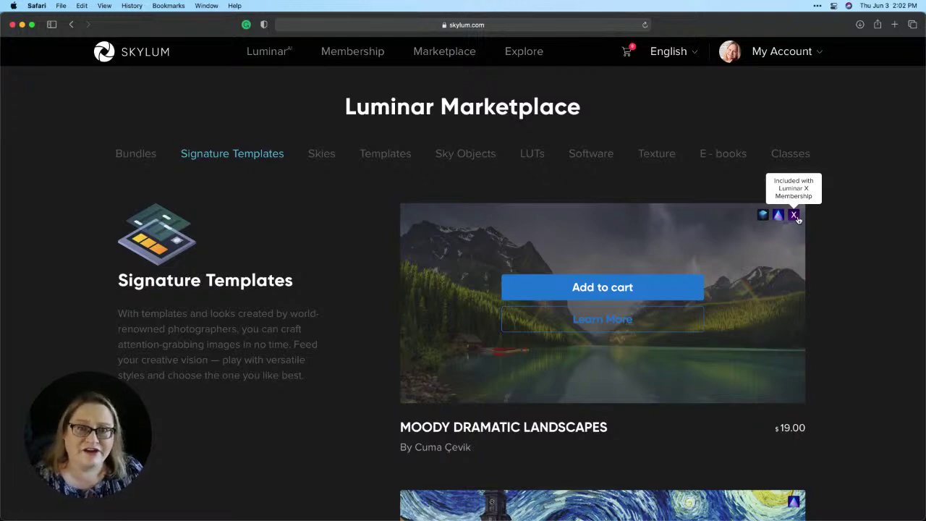
scroll(796, 430, down, 5)
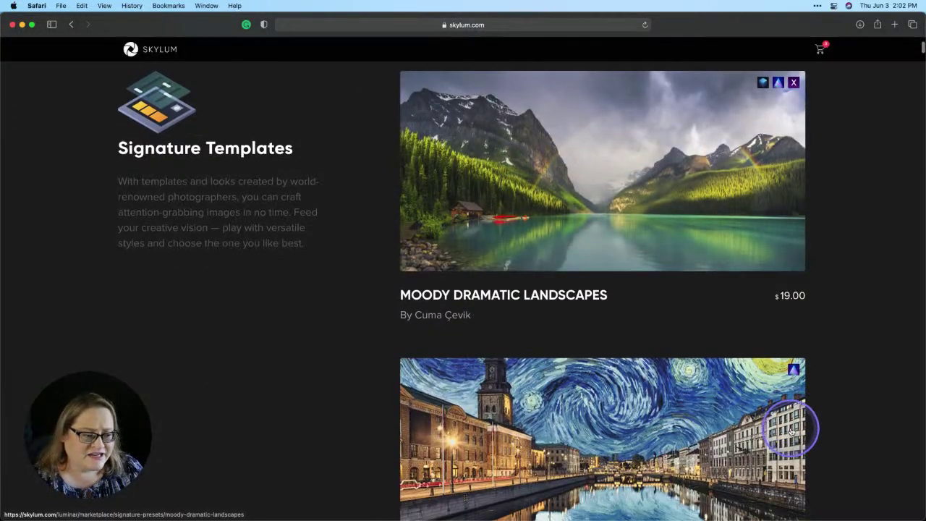
scroll(777, 385, up, 3)
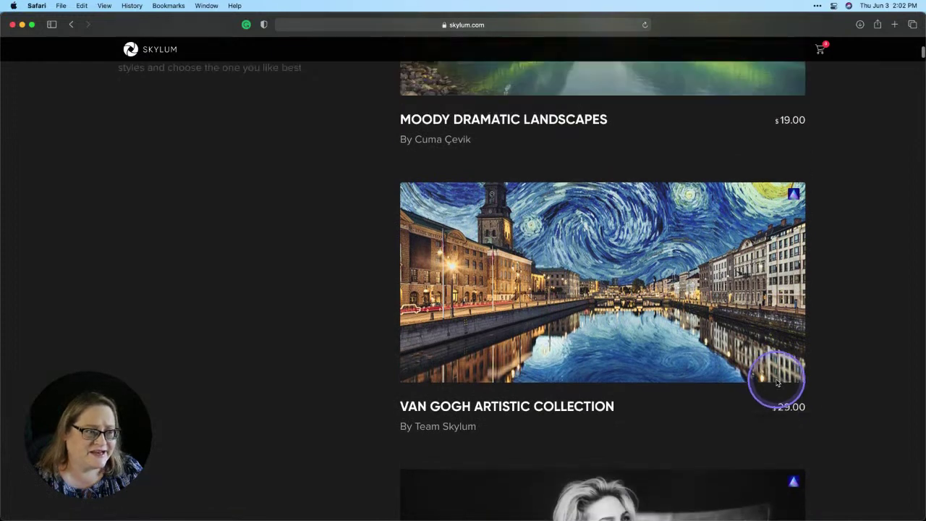
scroll(778, 383, down, 6)
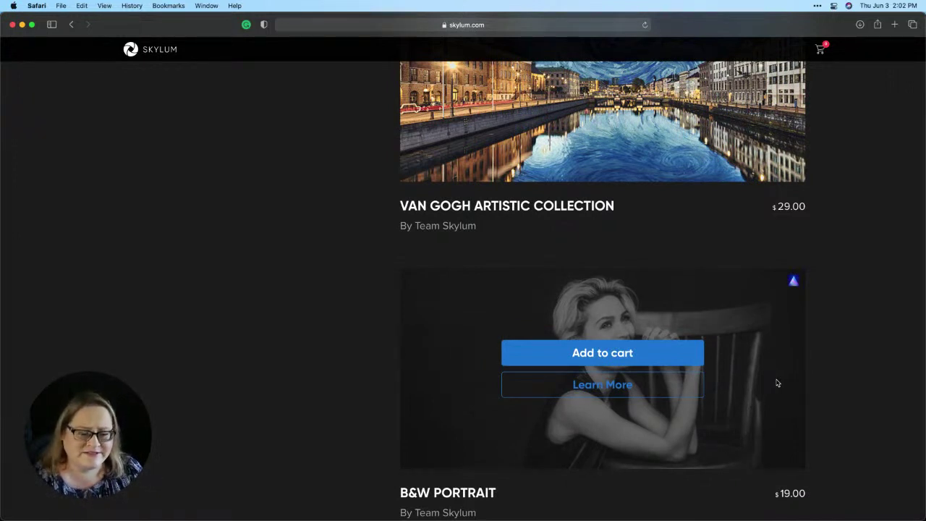
click(777, 382)
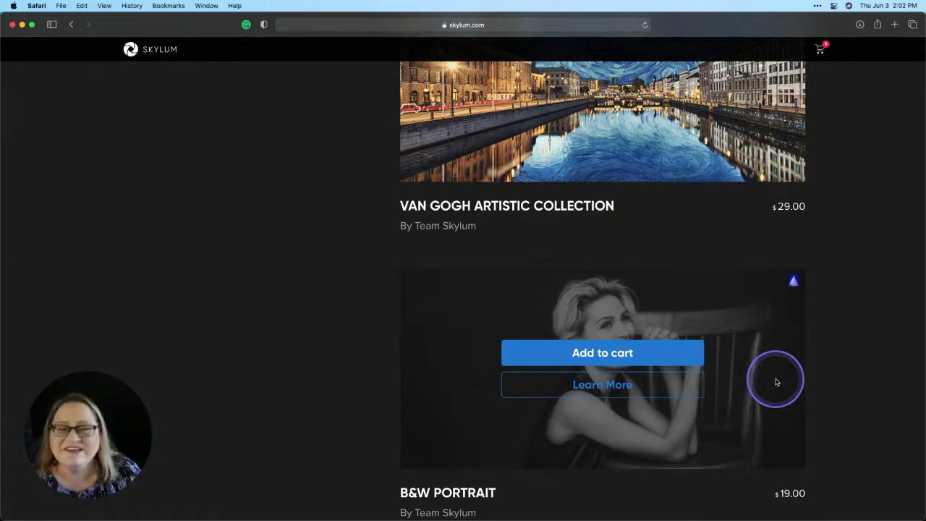
click(777, 383)
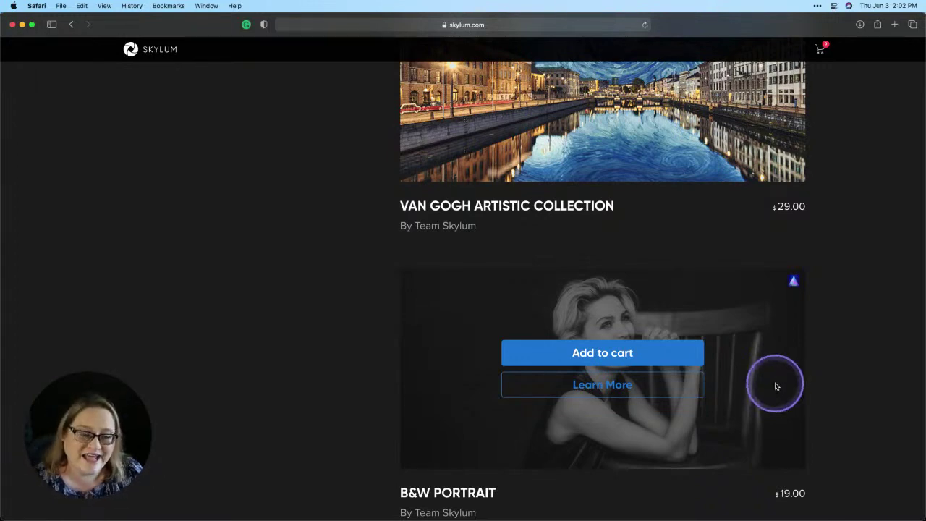
scroll(777, 383, up, 5)
scroll(776, 382, up, 5)
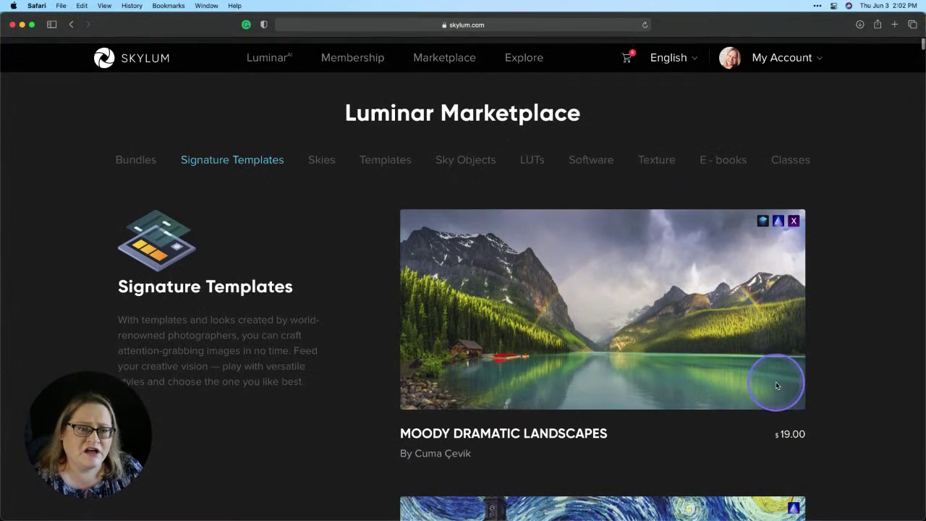
Step: From the Luminar X Membership page's Your Templates, download MoodyDramaticLandscapes.zip
mouse_move(768, 50)
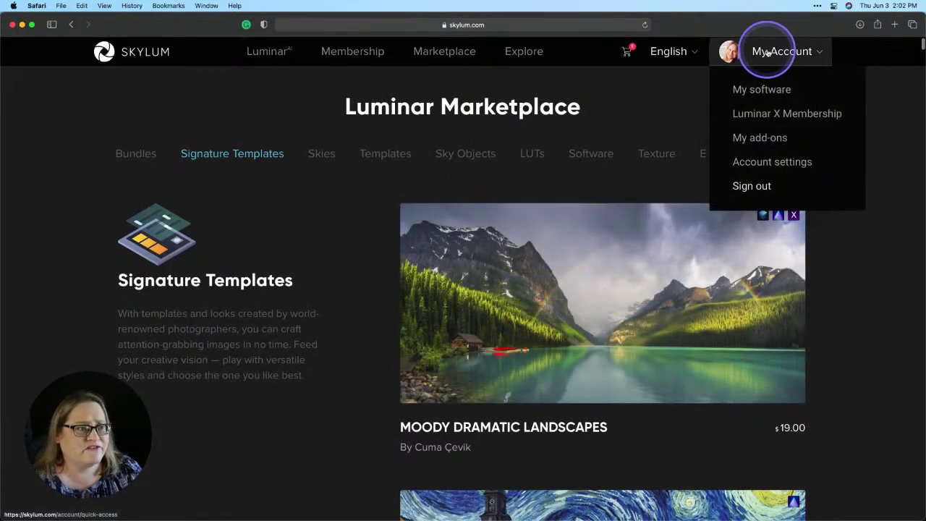
click(757, 112)
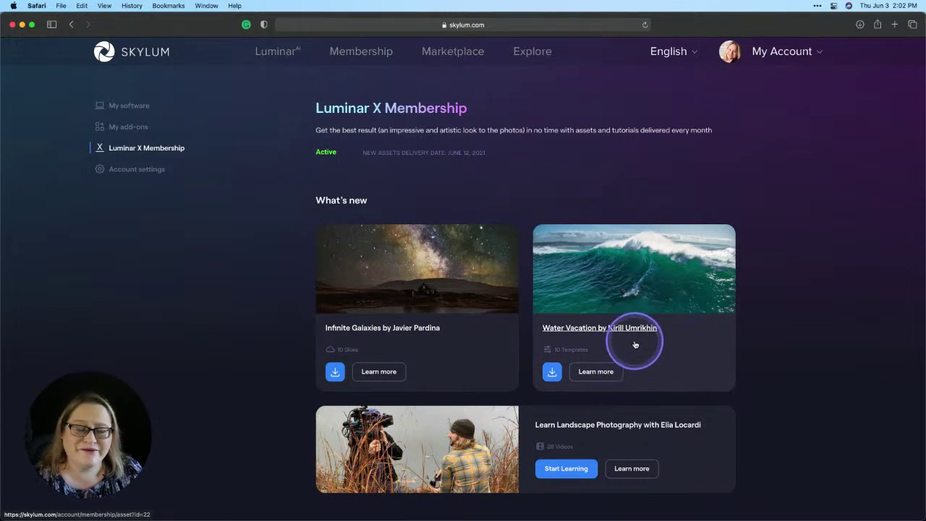
scroll(629, 348, down, 3)
scroll(633, 344, down, 10)
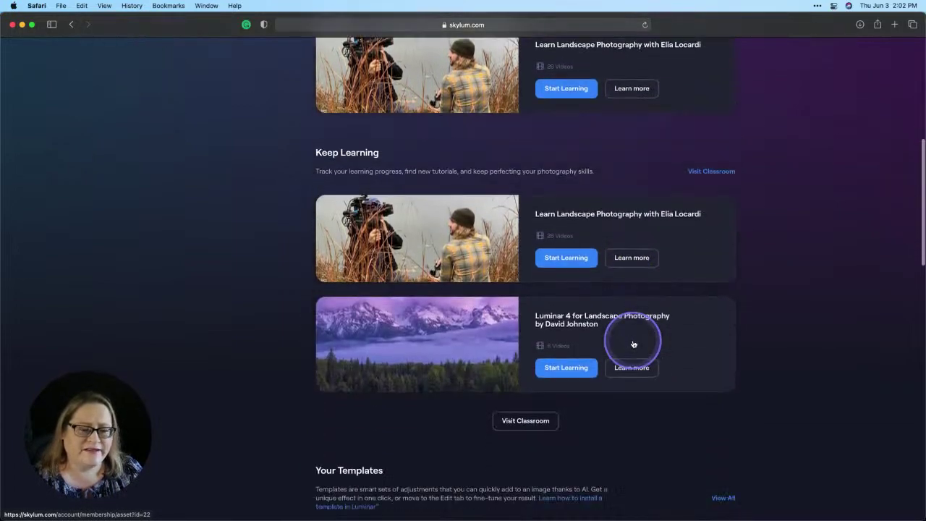
scroll(632, 345, down, 4)
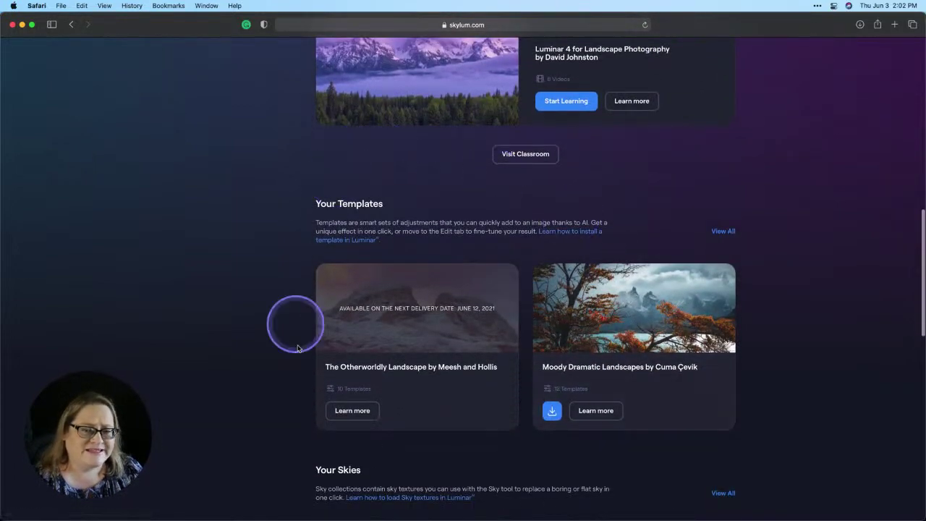
scroll(726, 235, up, 1)
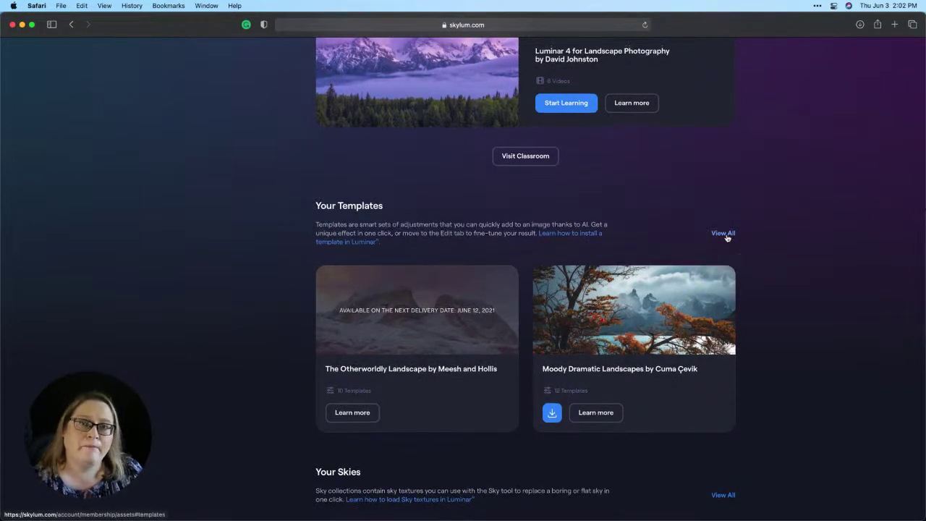
scroll(633, 304, down, 3)
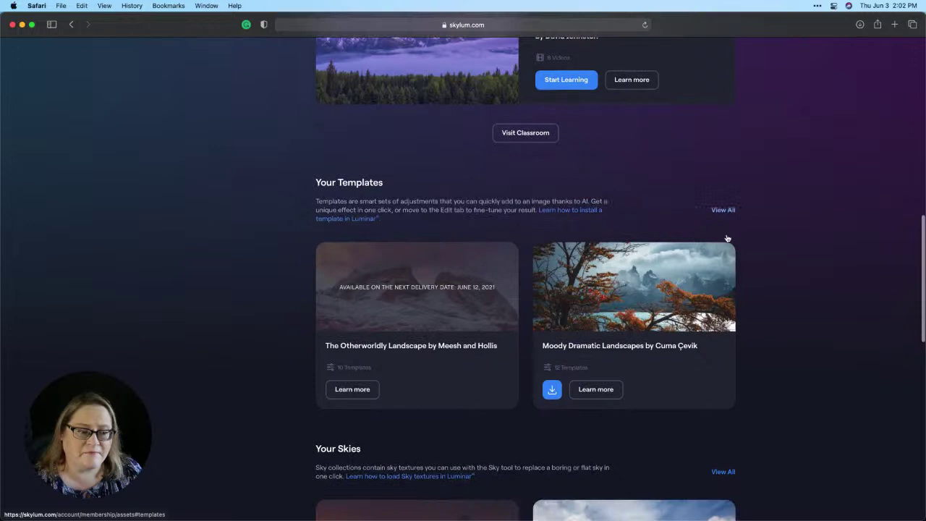
click(593, 297)
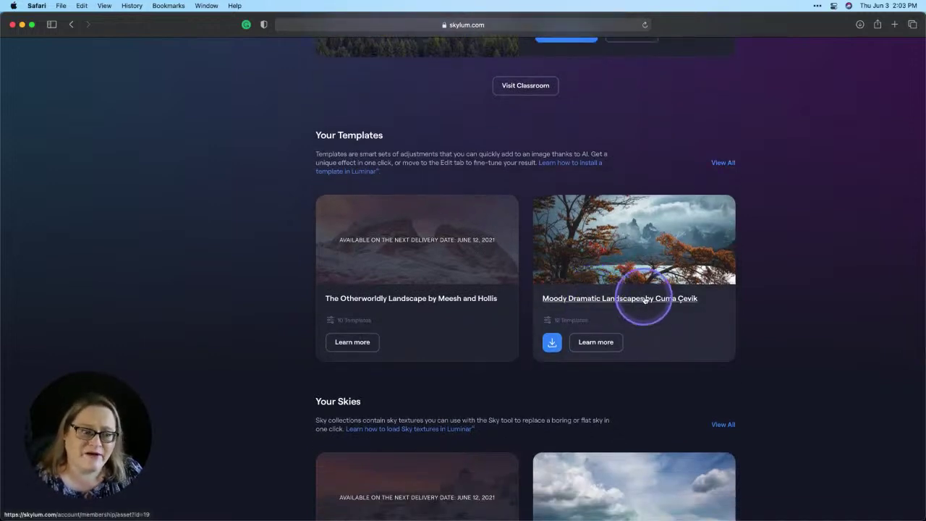
click(551, 342)
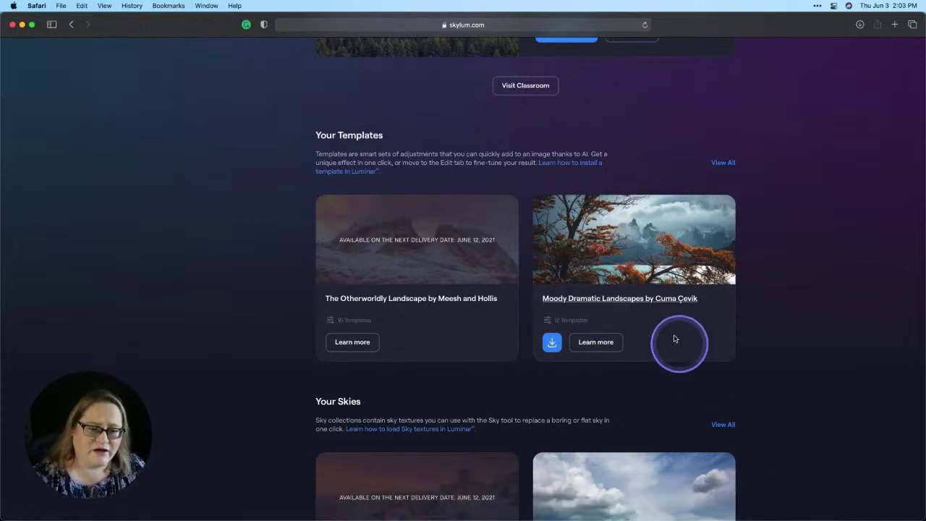
Step: In Finder, close the leftover Downloads, 2021-06-02 and Topaz Gigapixel AI windows
key(super+Tab)
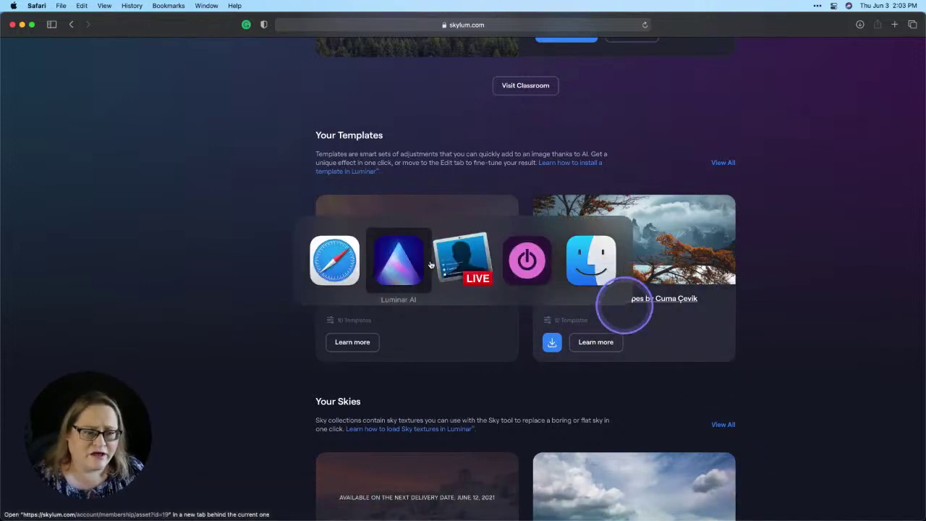
click(584, 269)
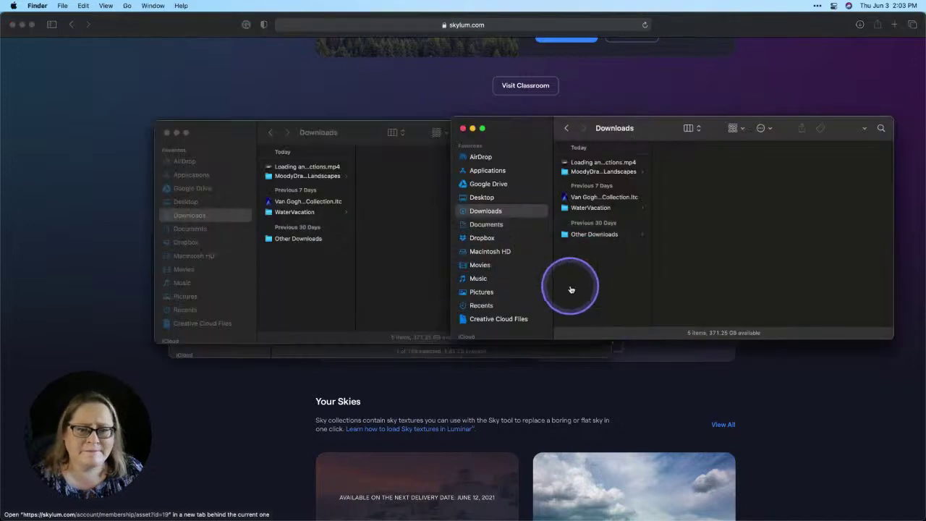
click(463, 128)
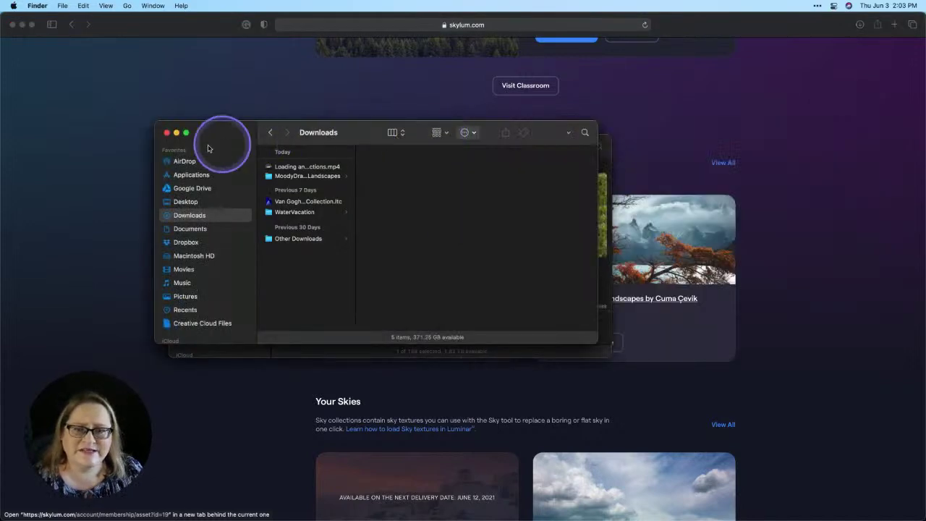
click(167, 133)
click(181, 146)
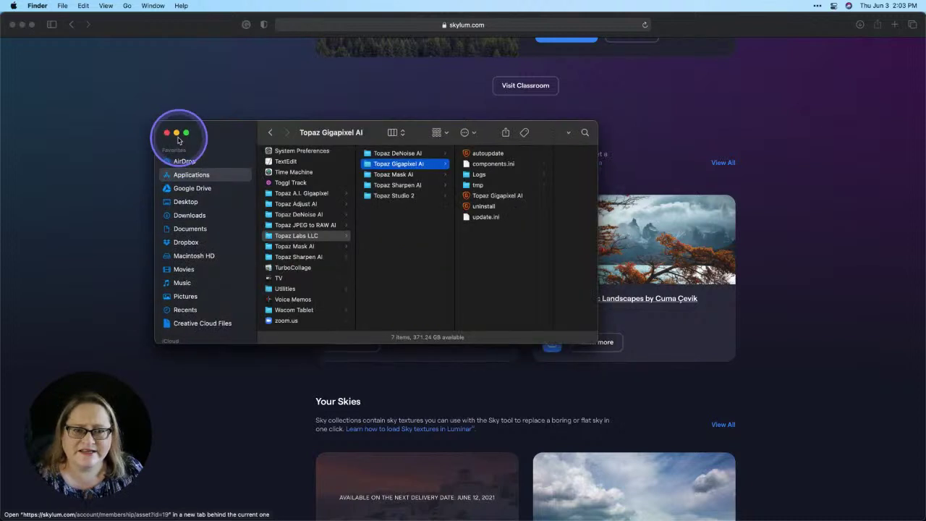
click(167, 133)
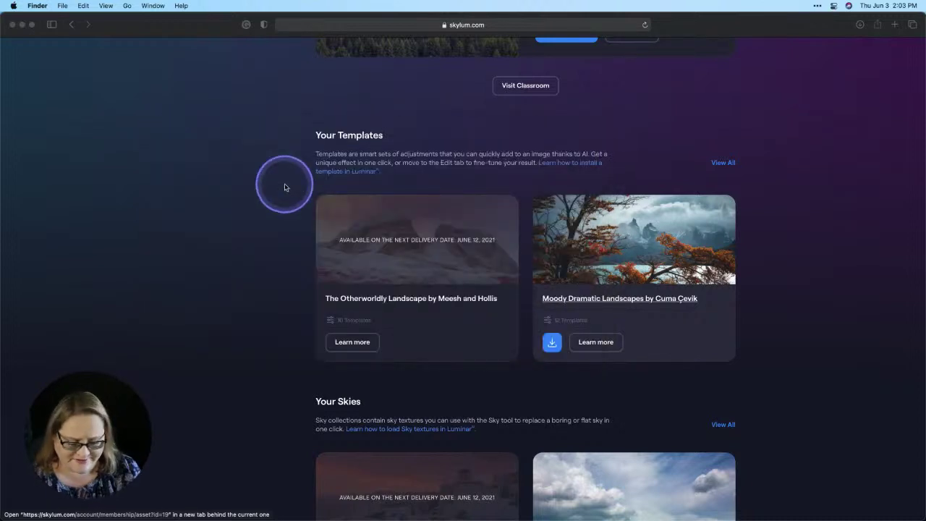
Step: In a new Finder window, select Moody Dramatic Landscapes.ltc in Downloads > MoodyDramaticLandscapes
key(super+n)
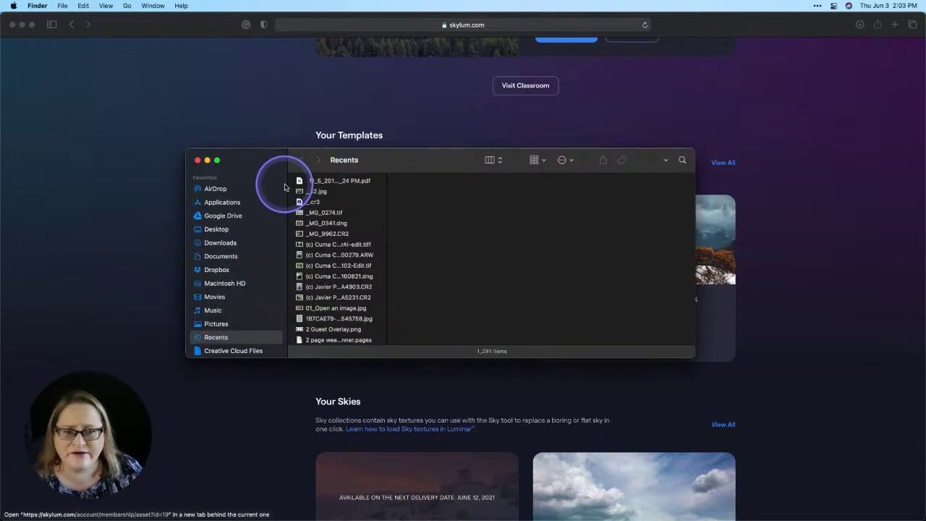
click(227, 242)
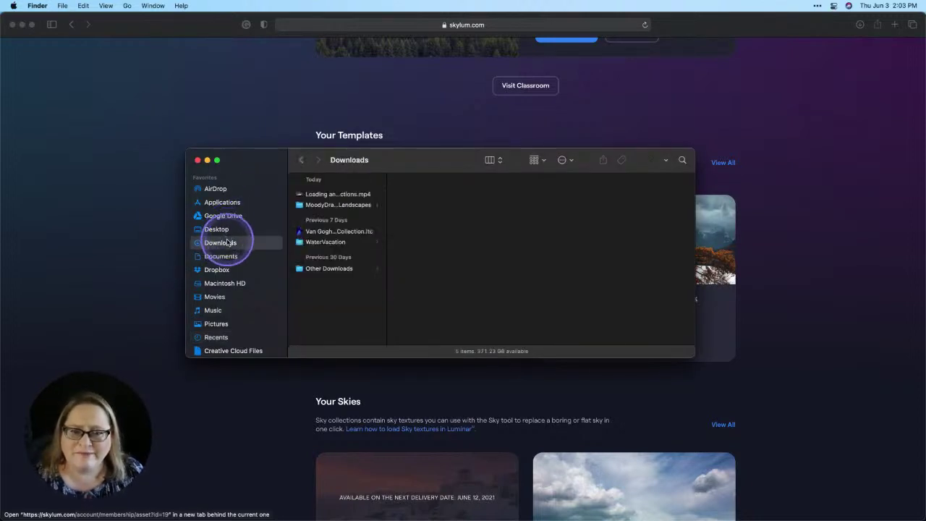
click(334, 206)
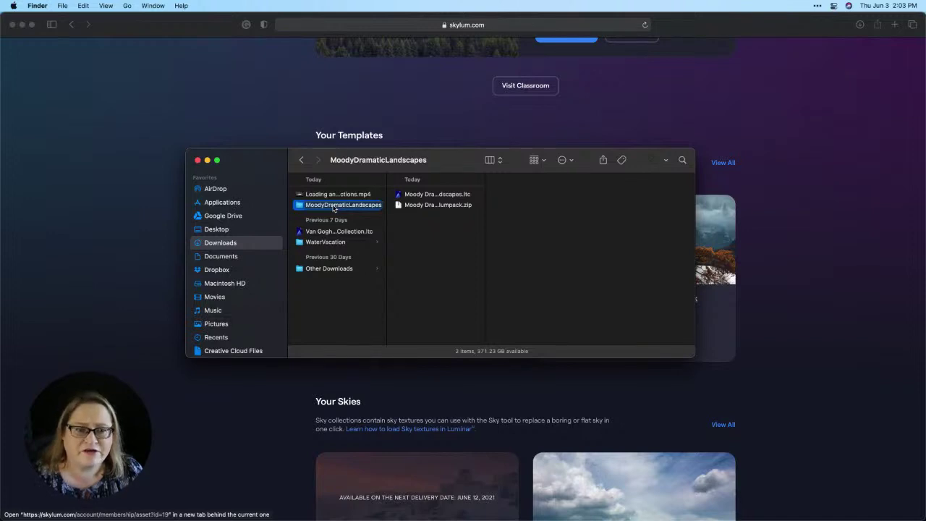
drag(334, 209, 542, 206)
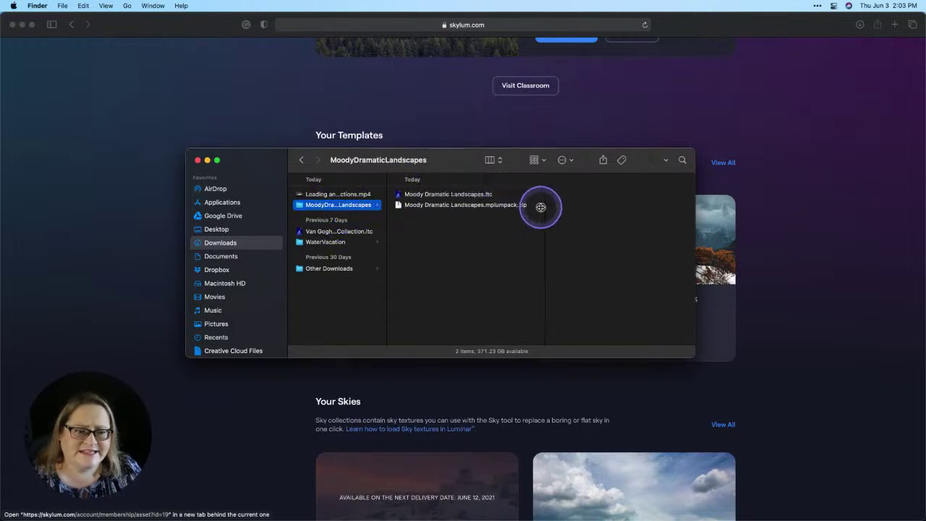
click(474, 194)
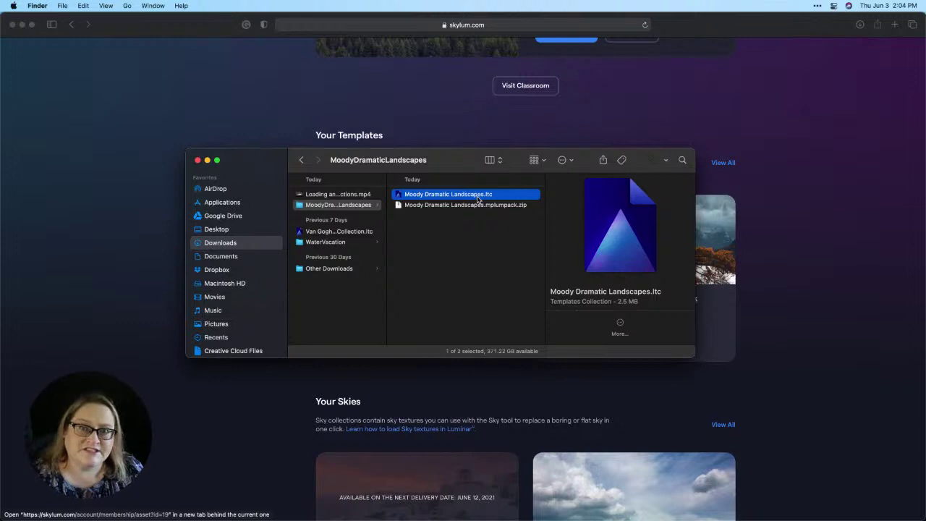
key(super+Tab)
key(super+Tab)
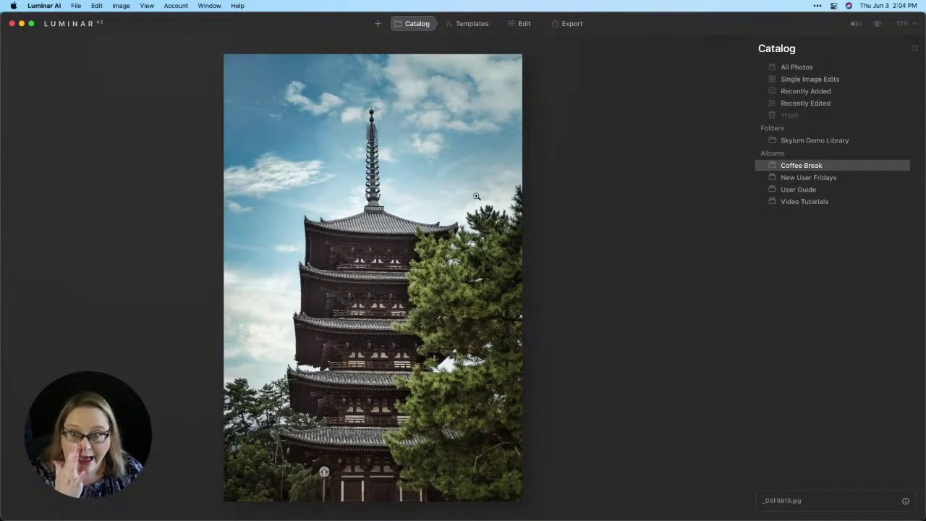
Step: Use File > Add Luminar AI Template Collection to add Downloads/MoodyDramaticLandscapes/Moody Dramatic Landscapes.ltc
click(59, 10)
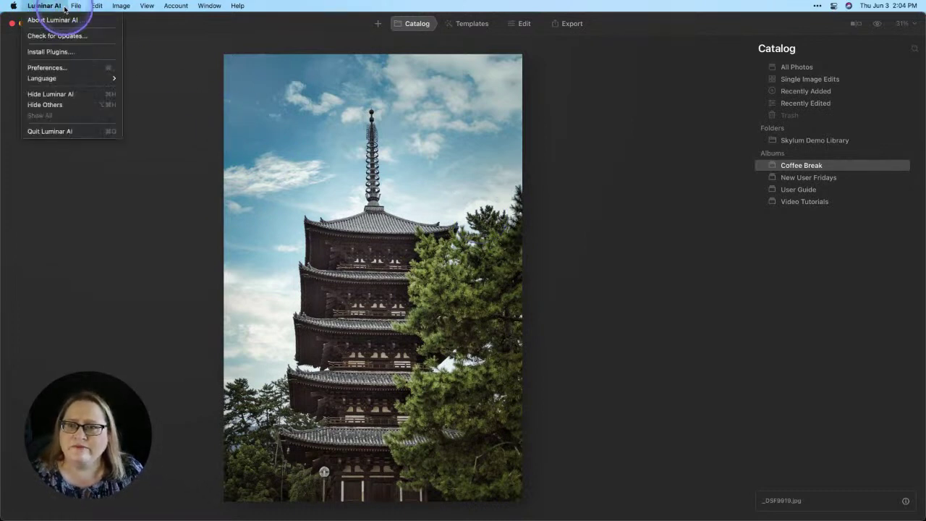
mouse_move(76, 9)
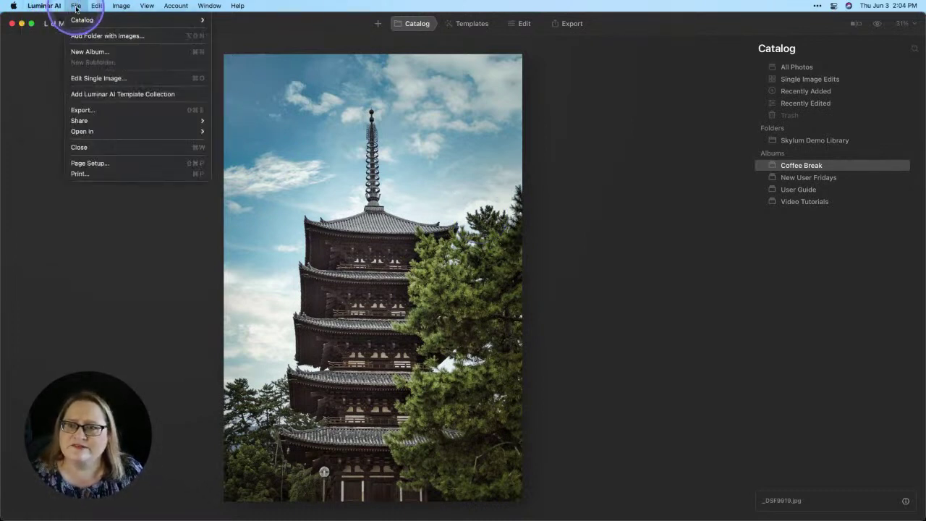
click(134, 96)
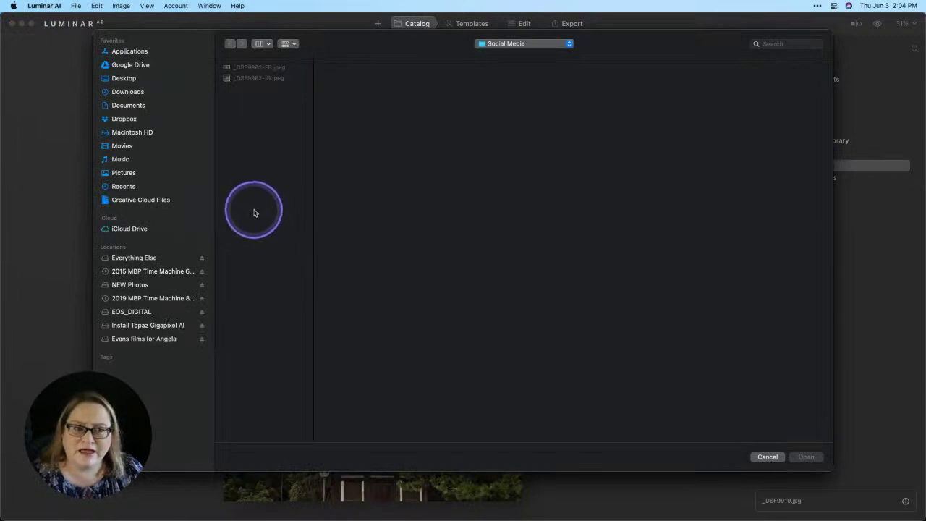
click(133, 91)
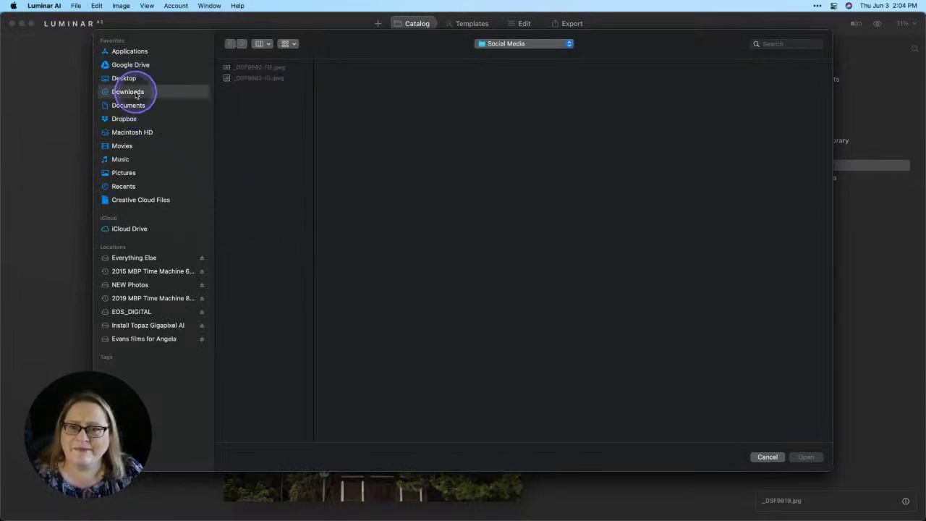
click(274, 78)
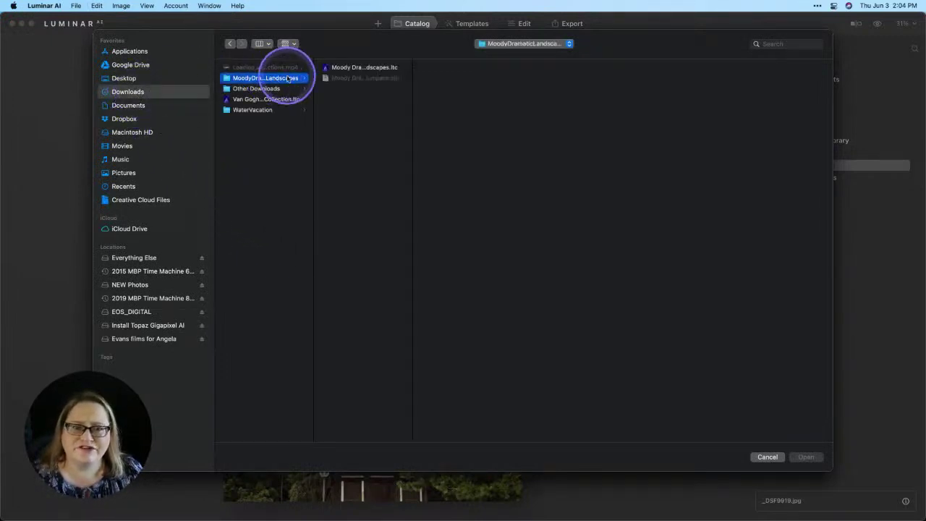
click(356, 67)
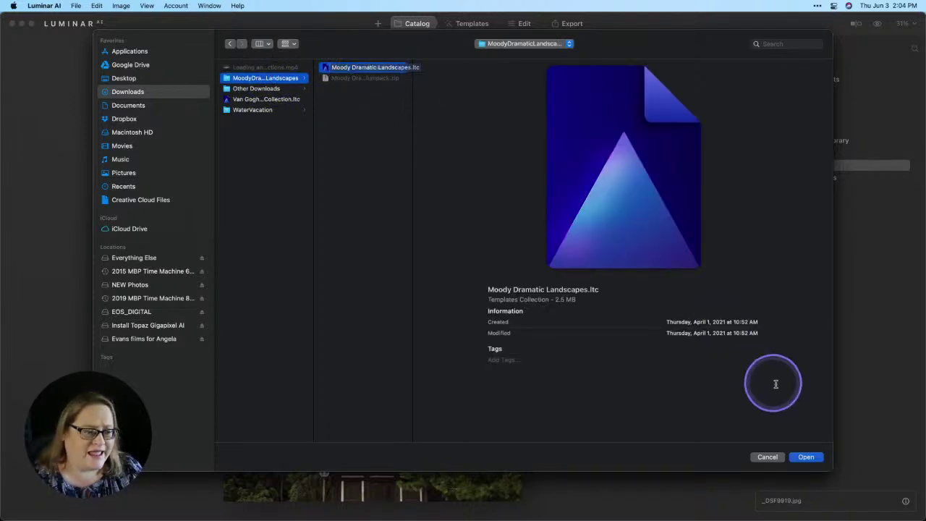
click(803, 457)
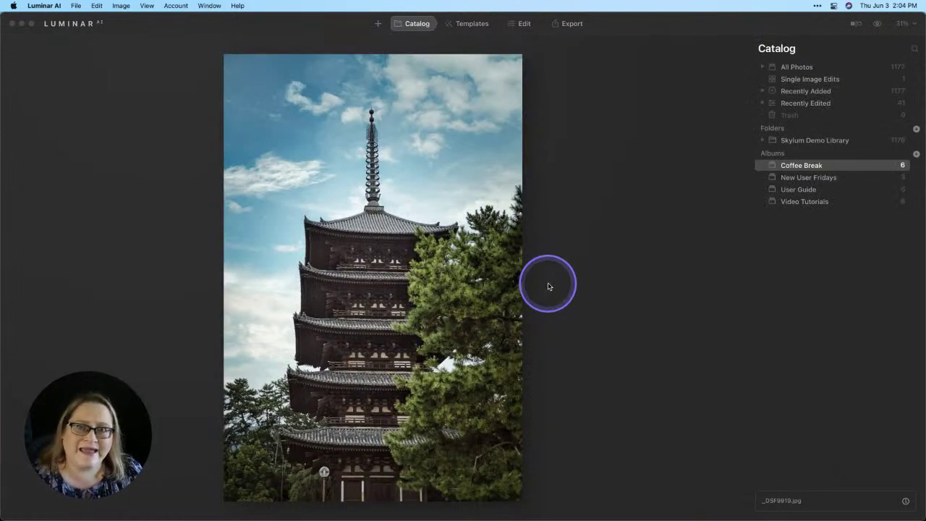
Step: From the Templates overview, open the add-templates file picker and cancel it
click(472, 29)
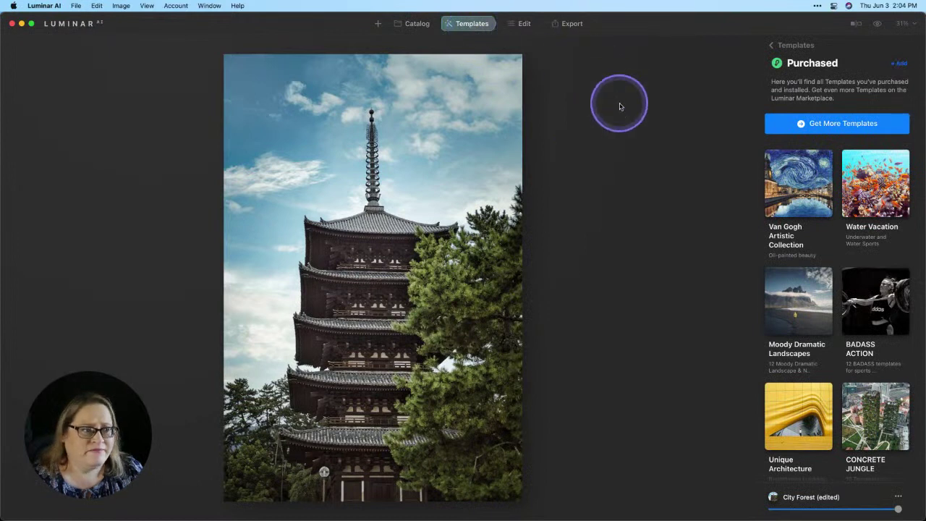
click(768, 46)
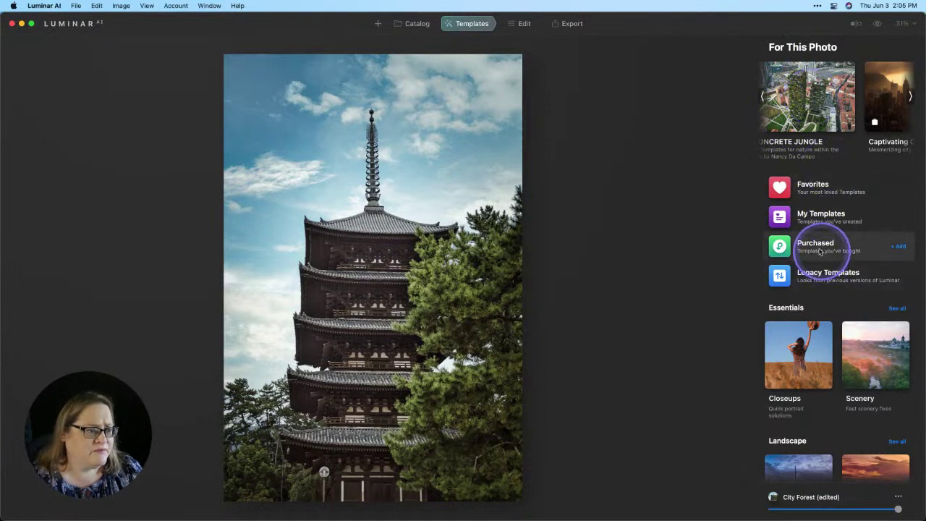
click(897, 247)
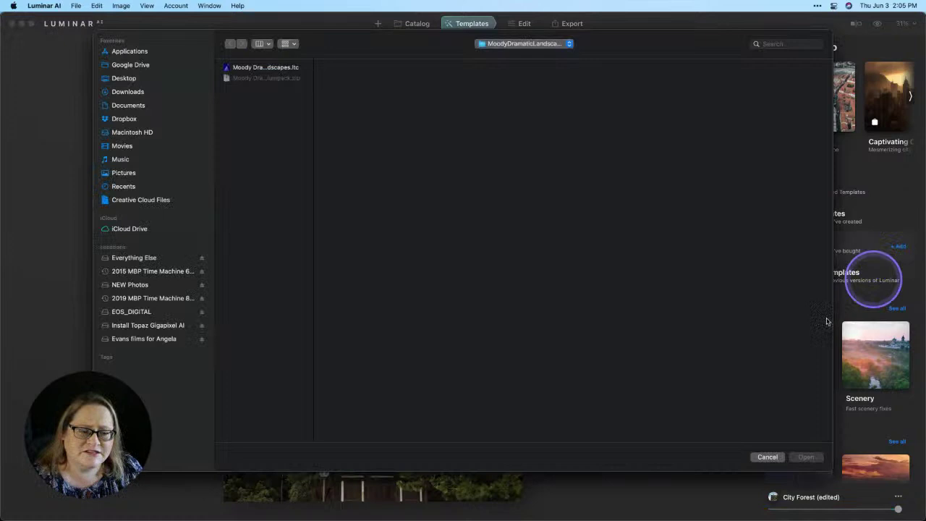
click(768, 456)
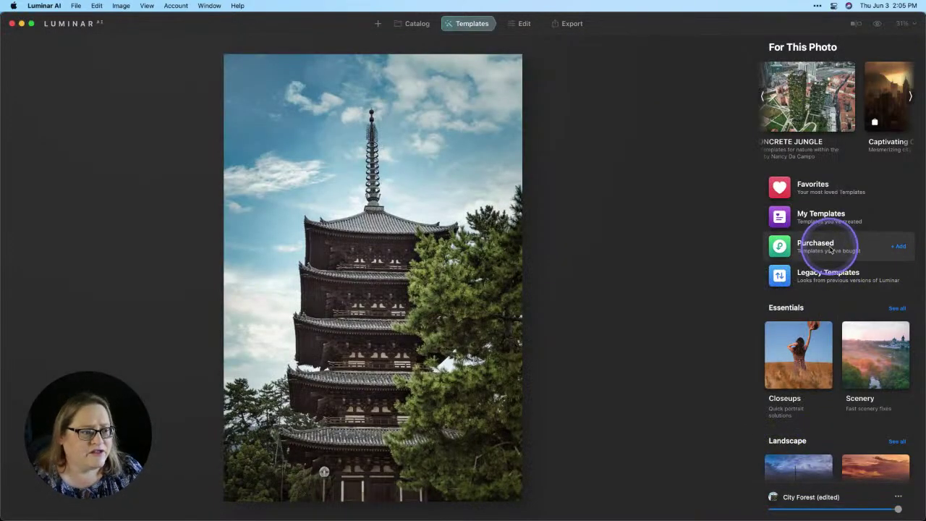
Step: Show the Purchased collections, now listing Moody Dramatic Landscapes, and cancel another file picker
click(830, 250)
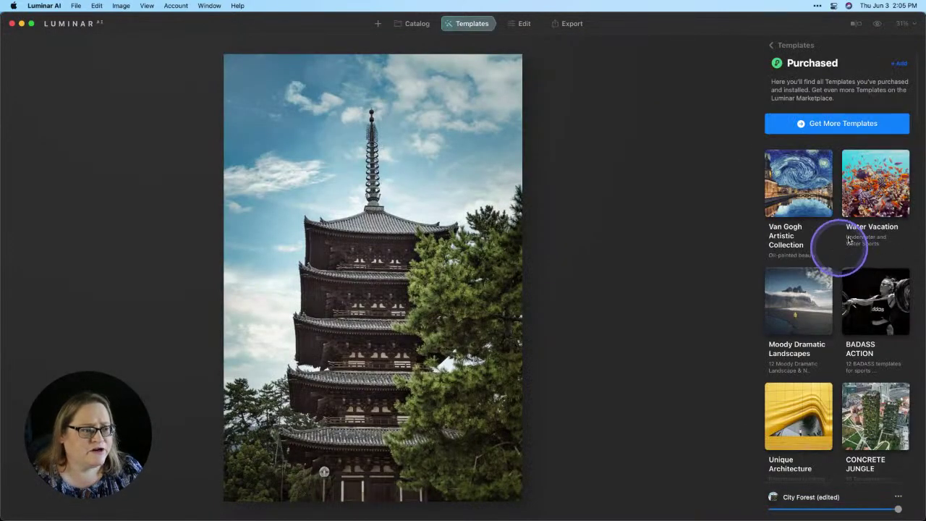
click(897, 64)
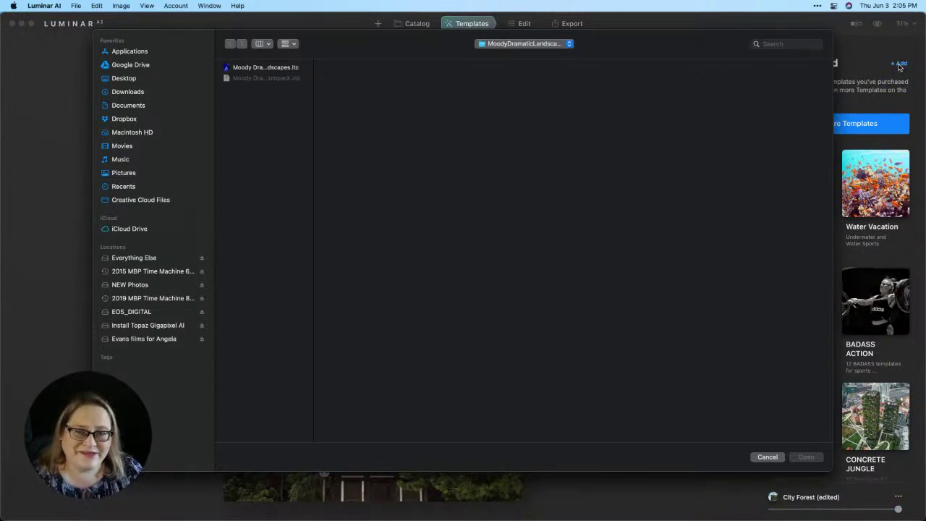
click(761, 457)
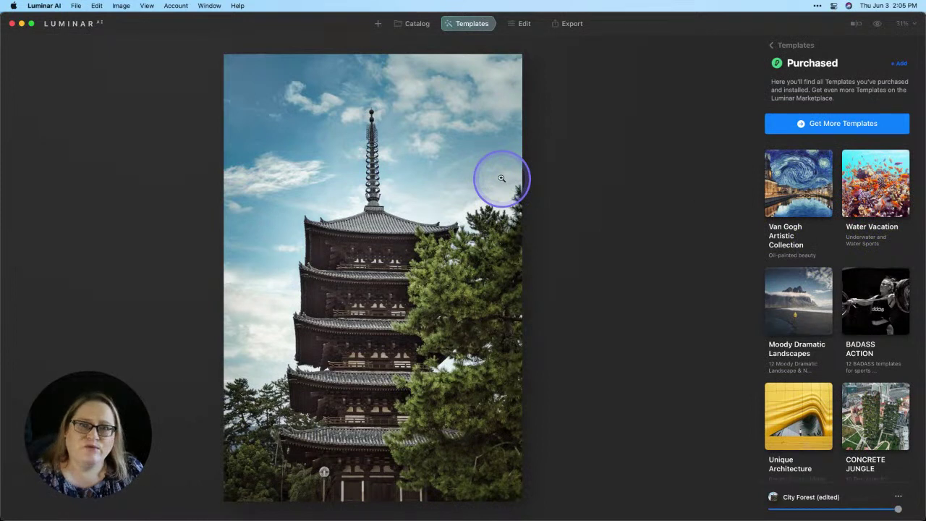
Step: Return to the main Templates overview and scroll the For This Photo carousel
click(769, 46)
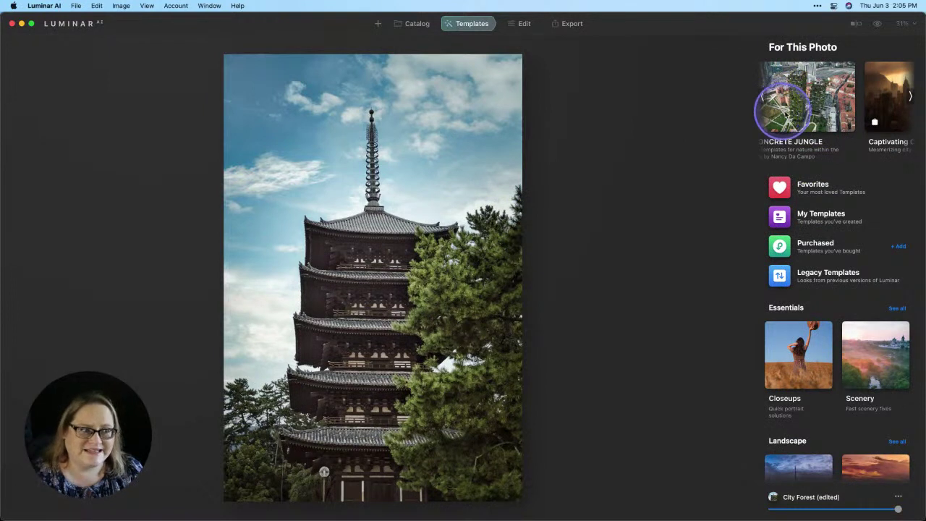
scroll(777, 113, left, 5)
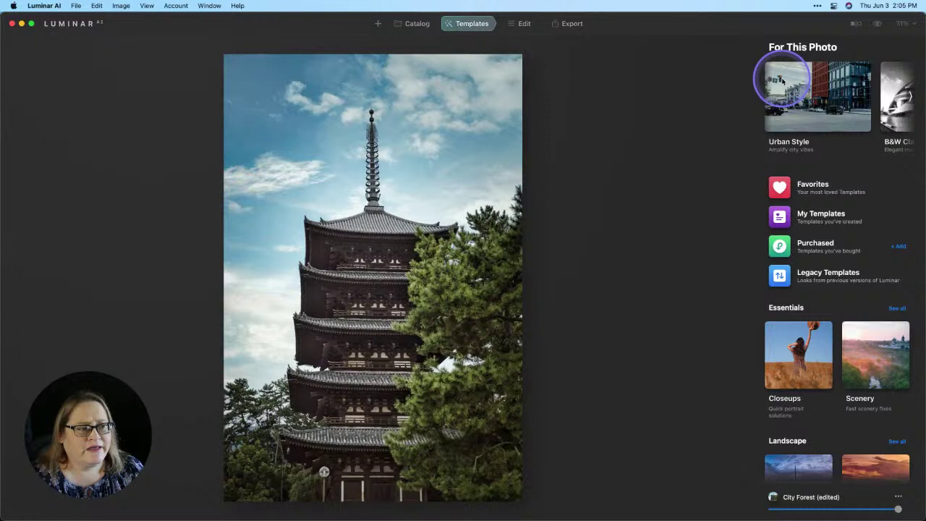
scroll(782, 83, right, 3)
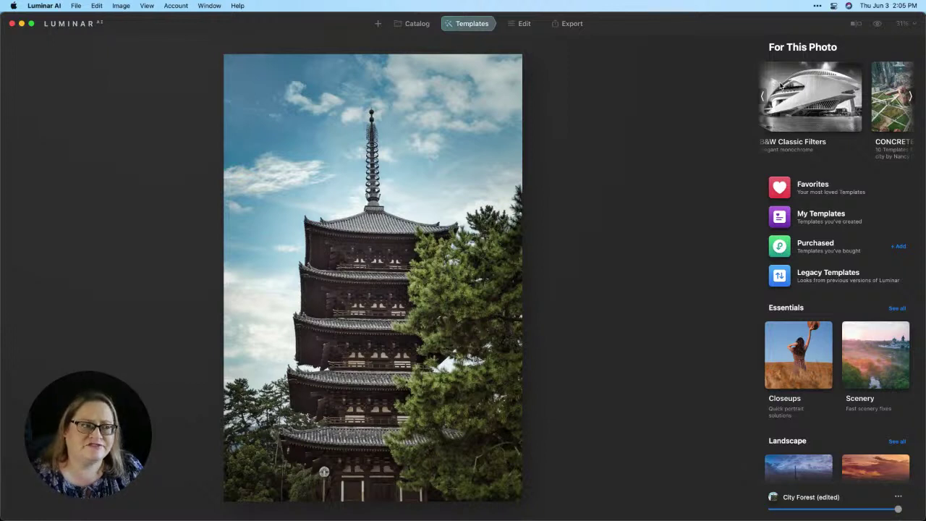
drag(780, 86, 823, 97)
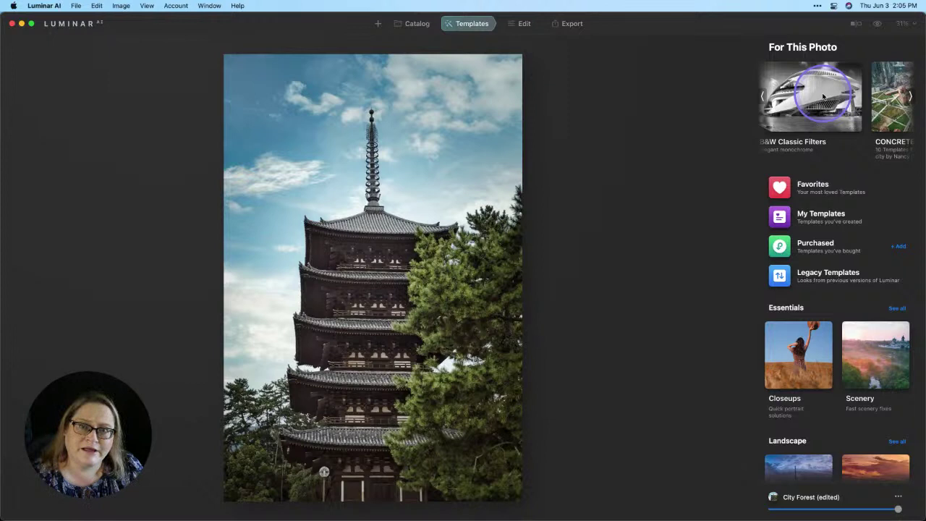
drag(822, 96, 822, 96)
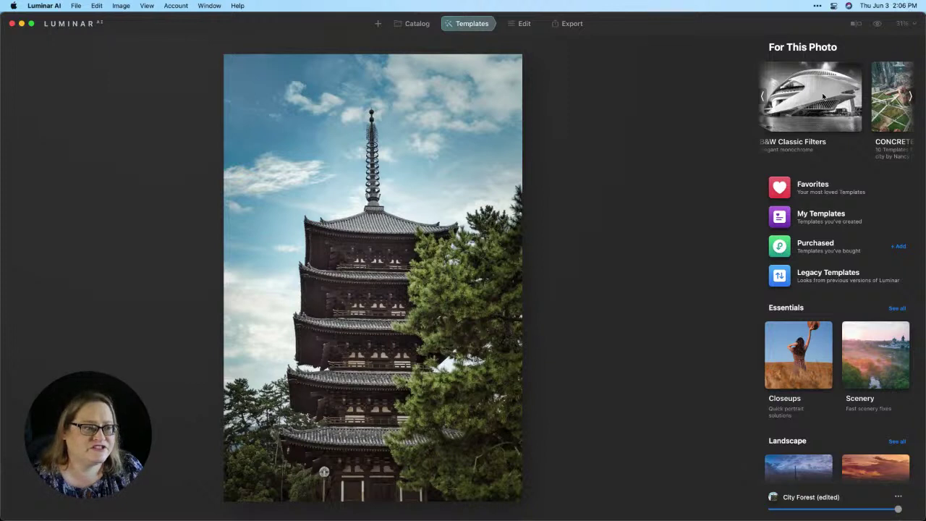
scroll(822, 96, left, 5)
Step: Browse along the carousel to the Concrete Jungle collection and select it
click(822, 100)
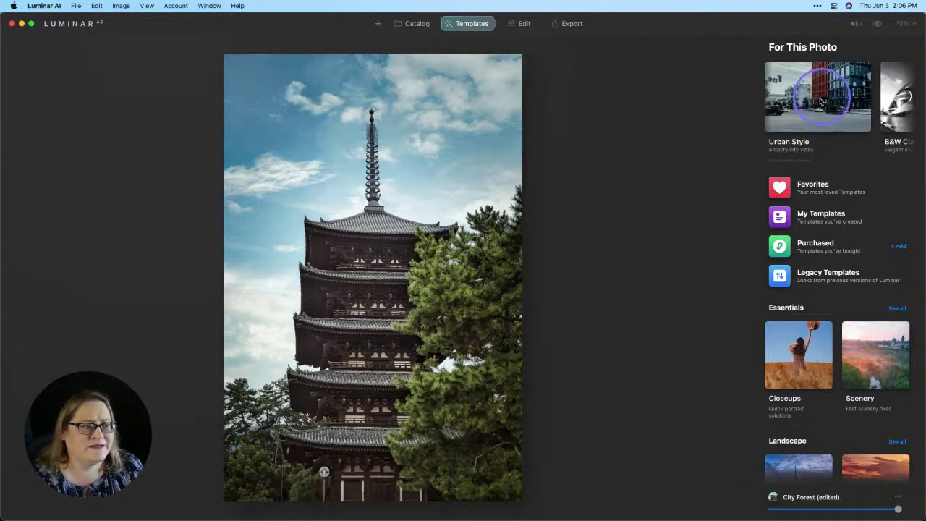
scroll(822, 96, right, 5)
click(867, 114)
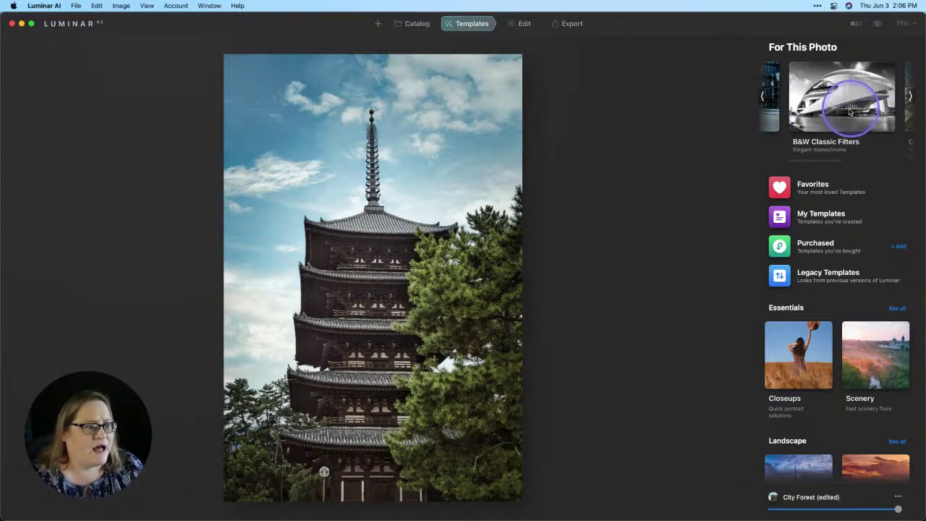
scroll(851, 115, right, 5)
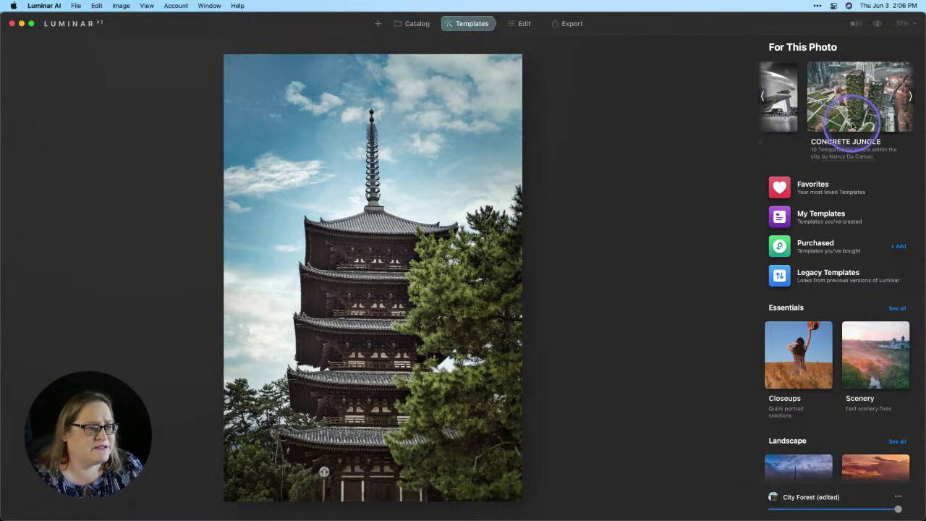
scroll(852, 126, right, 1)
click(854, 141)
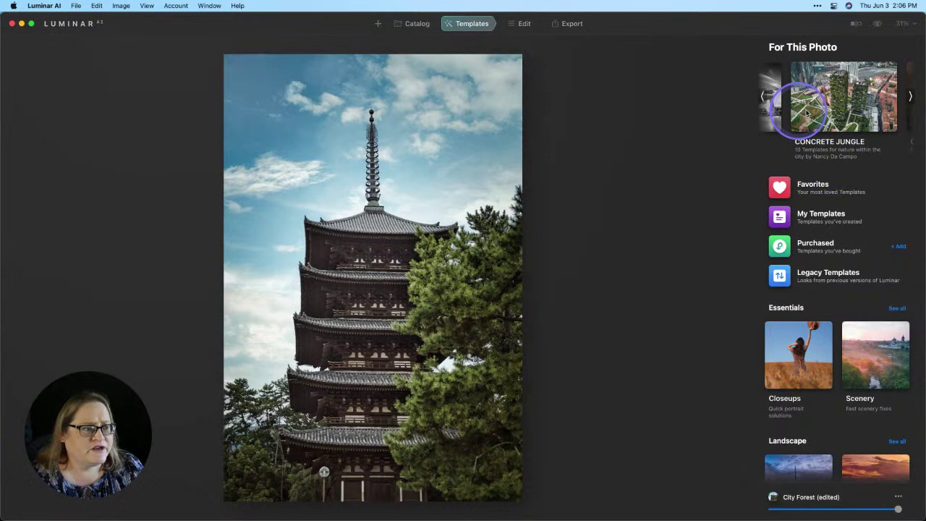
click(852, 110)
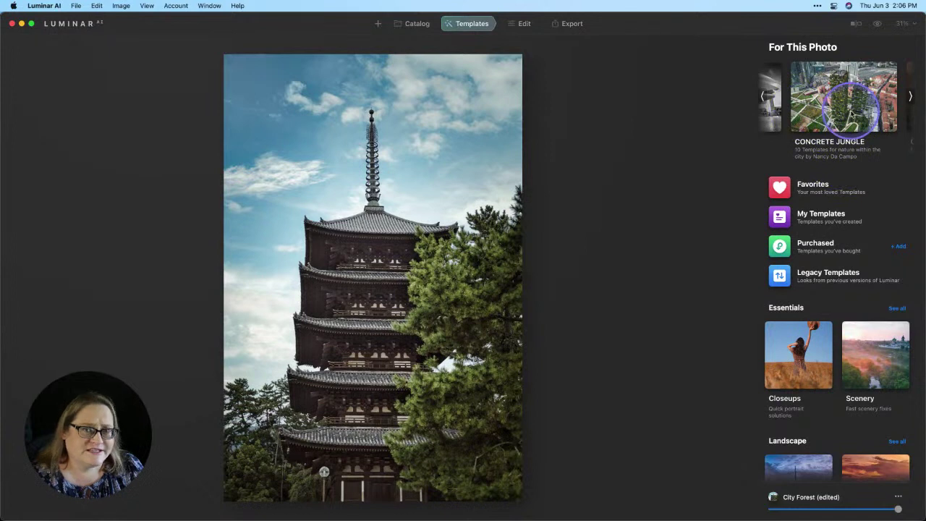
Step: Show Purchased templates and scroll past Van Gogh Artistic Collection, Moody Dramatic Landscapes and Film Emulation
click(803, 248)
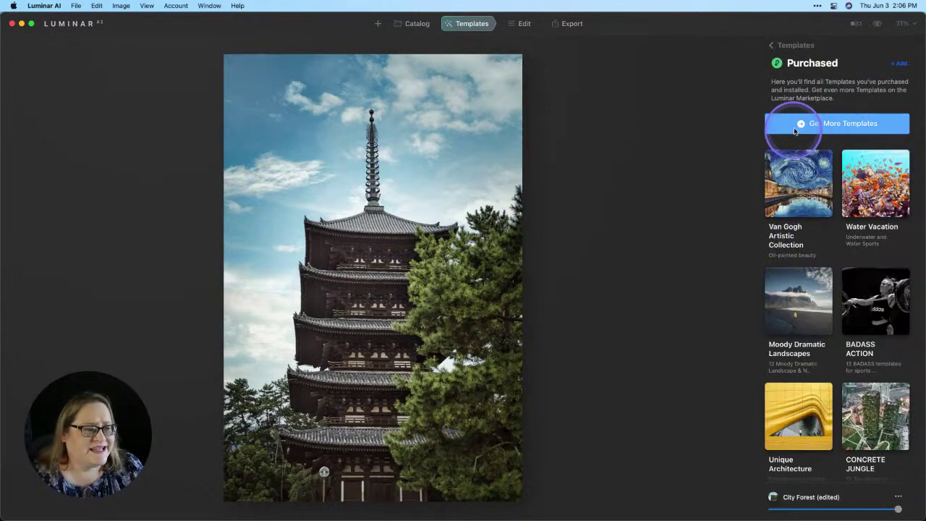
scroll(795, 152, down, 5)
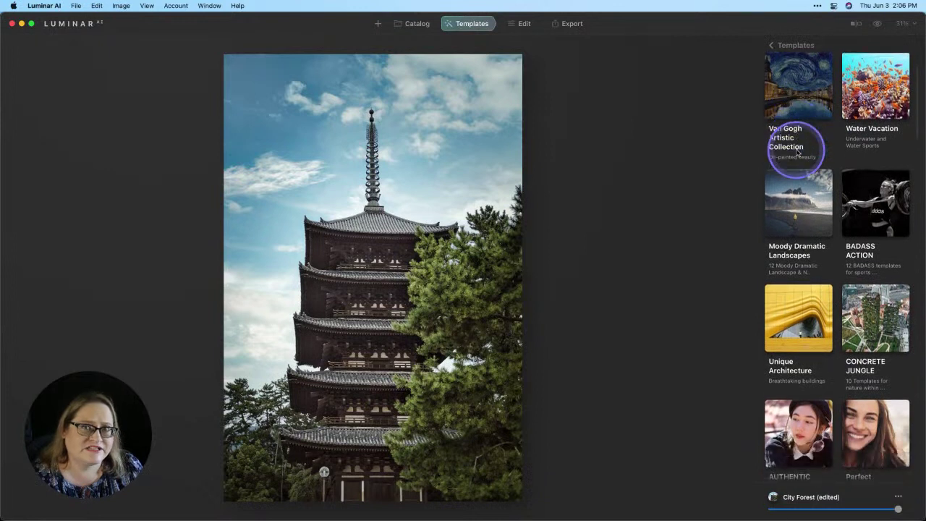
scroll(798, 152, down, 8)
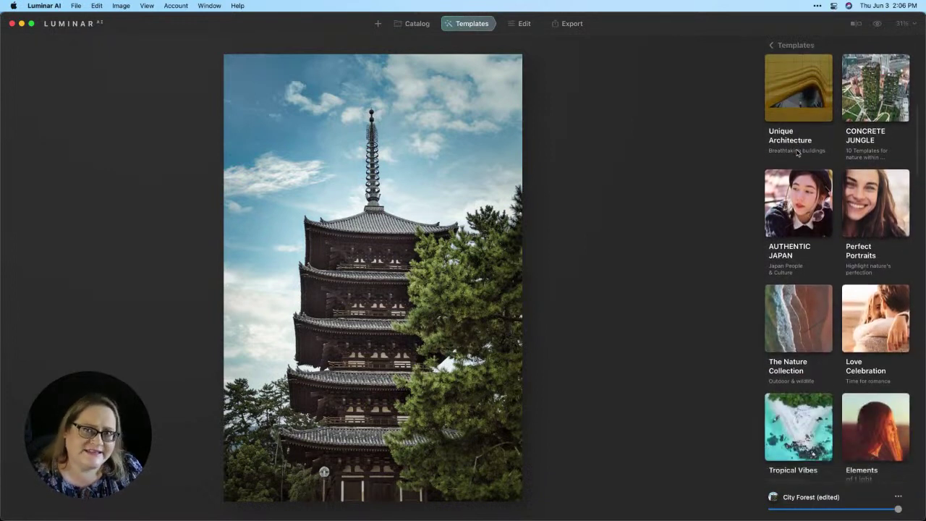
scroll(797, 152, down, 2)
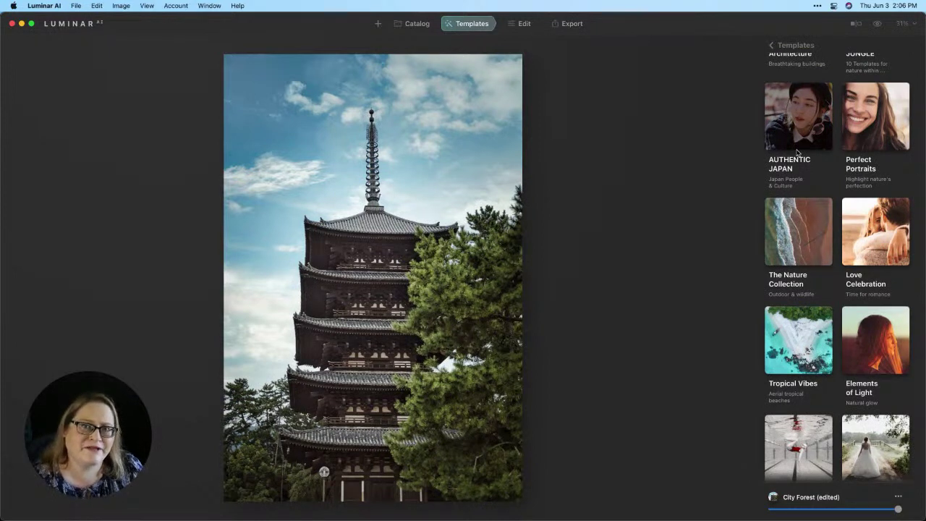
scroll(796, 152, down, 7)
scroll(797, 152, down, 2)
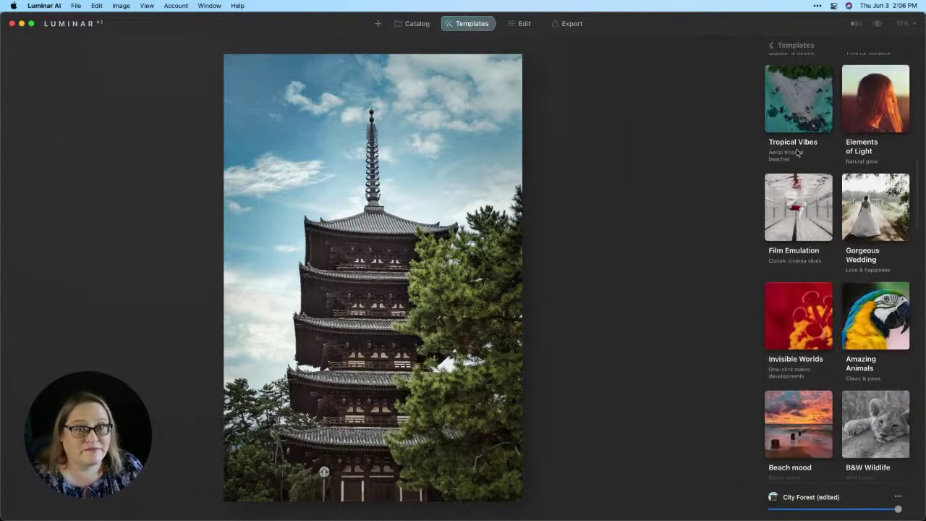
scroll(797, 152, up, 12)
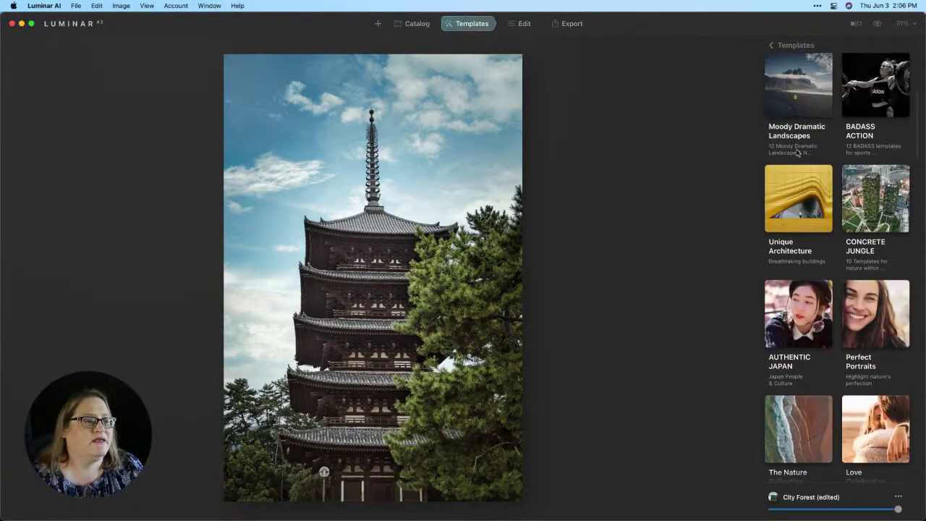
Step: Revert the pagoda photo to its original with Adjustments > Revert to Original, removing City Forest
click(772, 42)
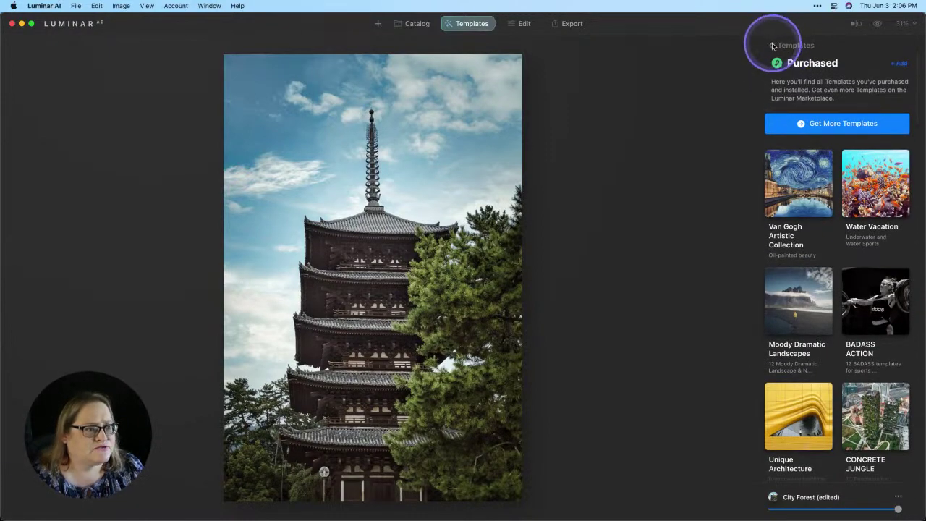
scroll(814, 107, left, 5)
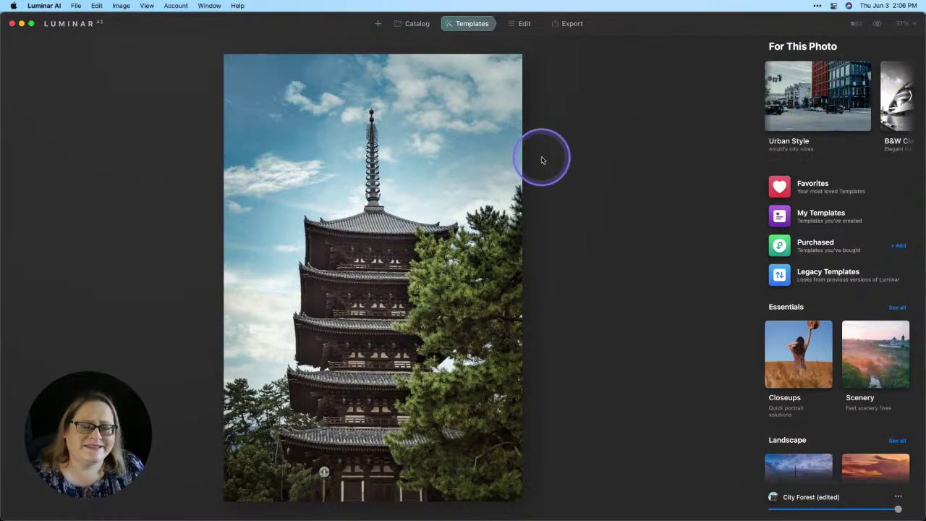
right_click(424, 116)
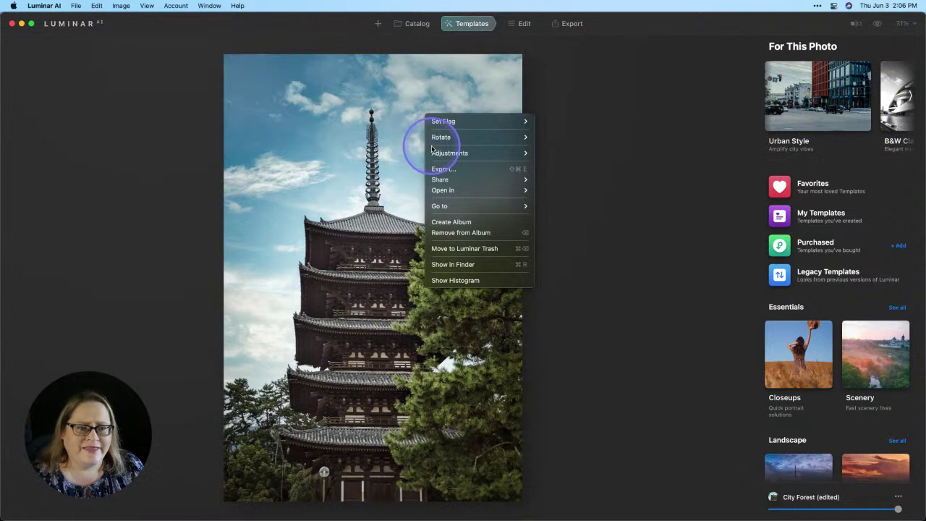
mouse_move(445, 154)
click(561, 195)
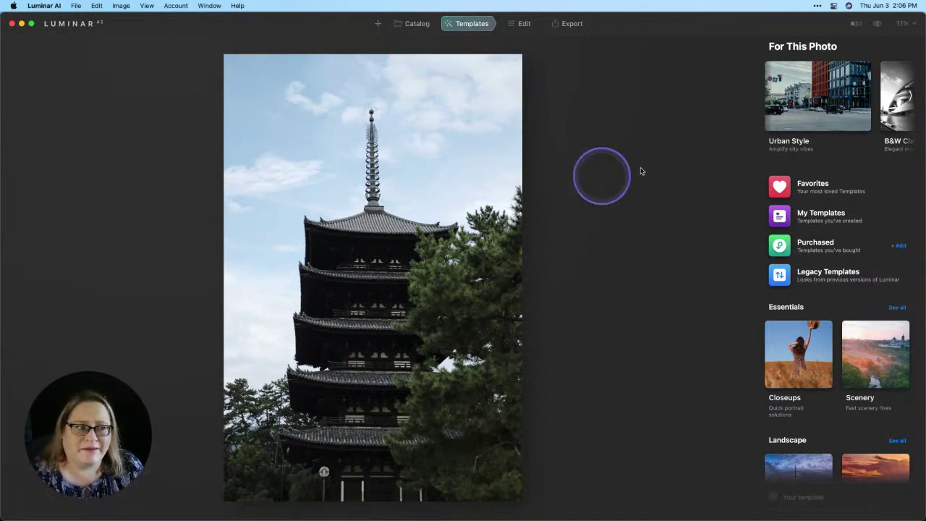
Step: Open Concrete Jungle from For This Photo and apply City Forest, boosting blues and greens
click(806, 101)
scroll(807, 101, right, 10)
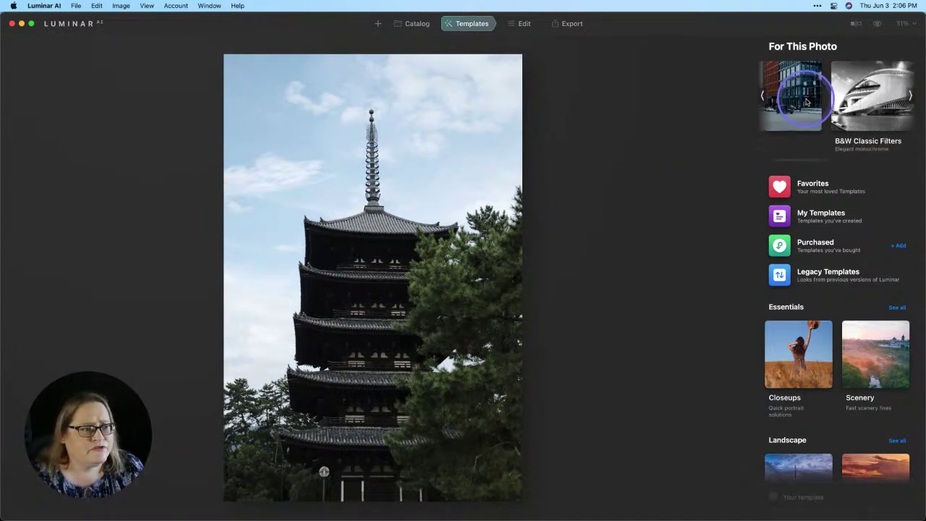
click(807, 101)
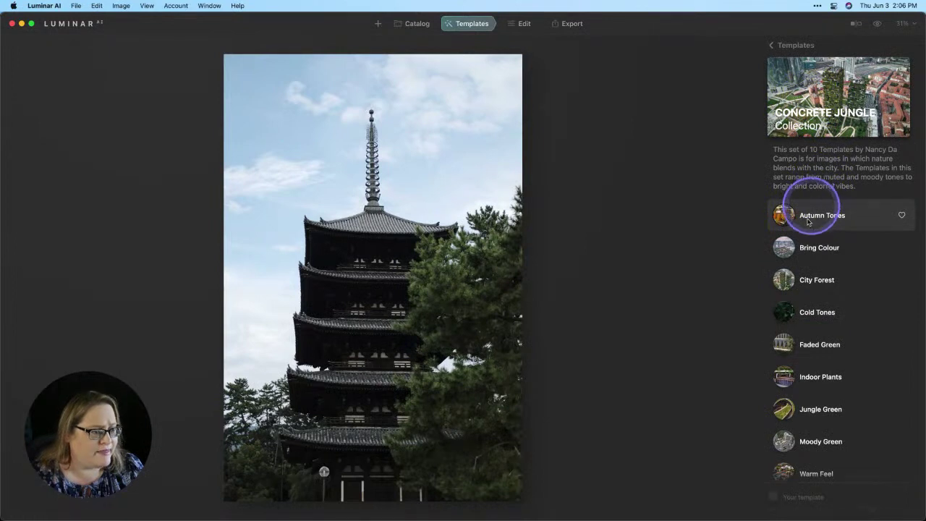
click(813, 285)
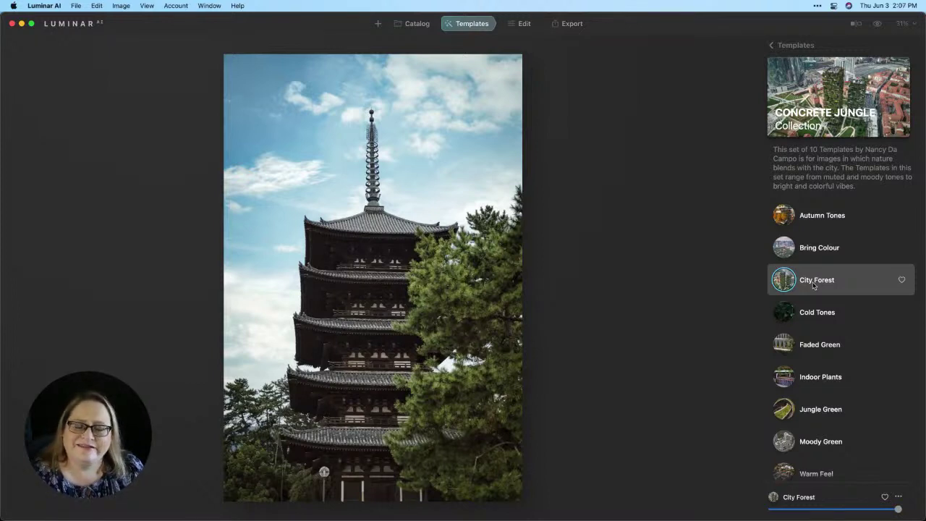
drag(813, 285, 523, 45)
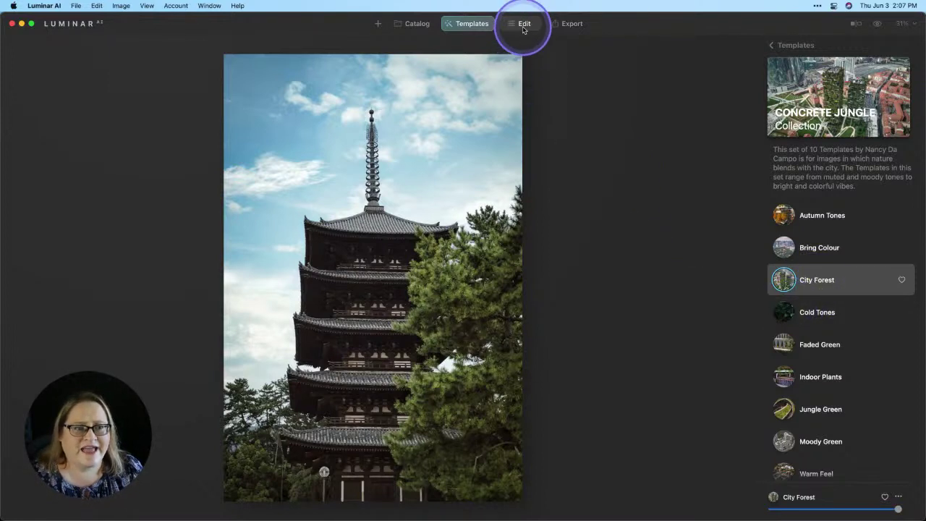
Step: After reviewing the edit history, set Accent to 56, Sky Enhancer to 16 and Structure Amount to 32
click(523, 23)
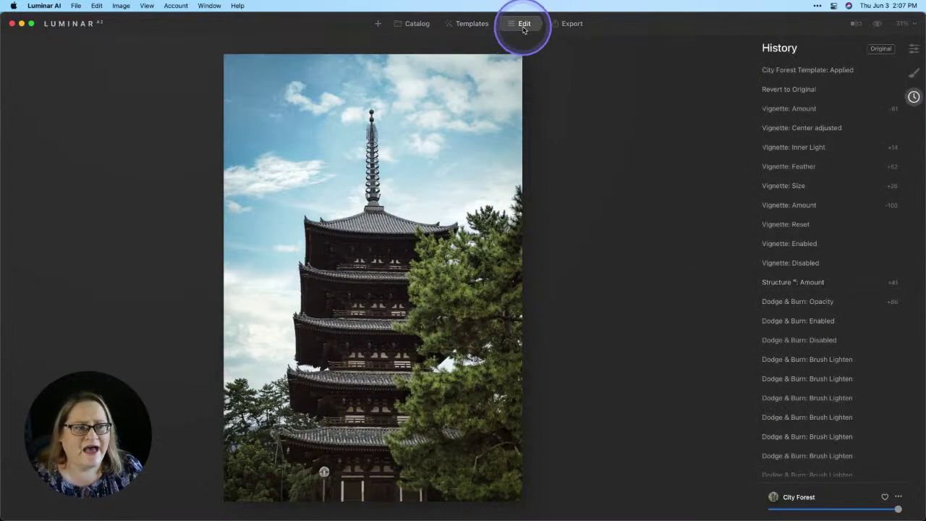
click(913, 48)
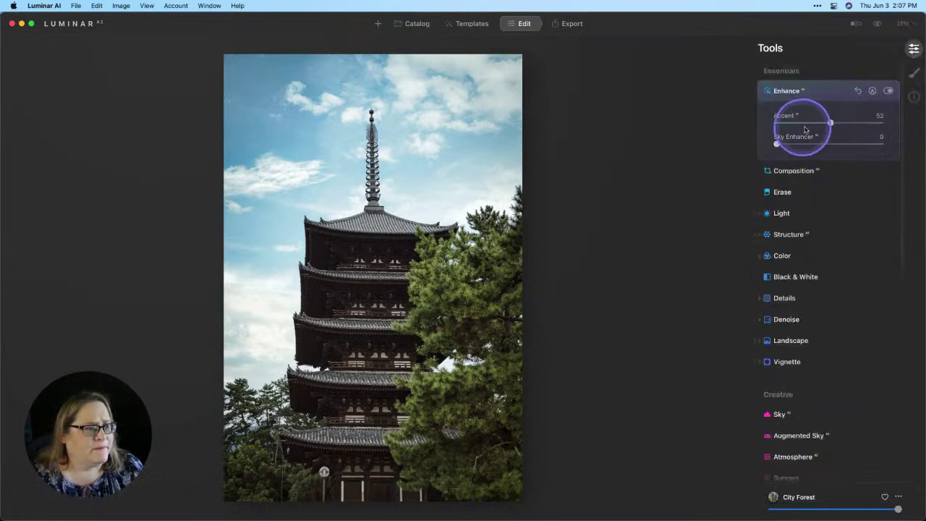
drag(829, 123, 834, 123)
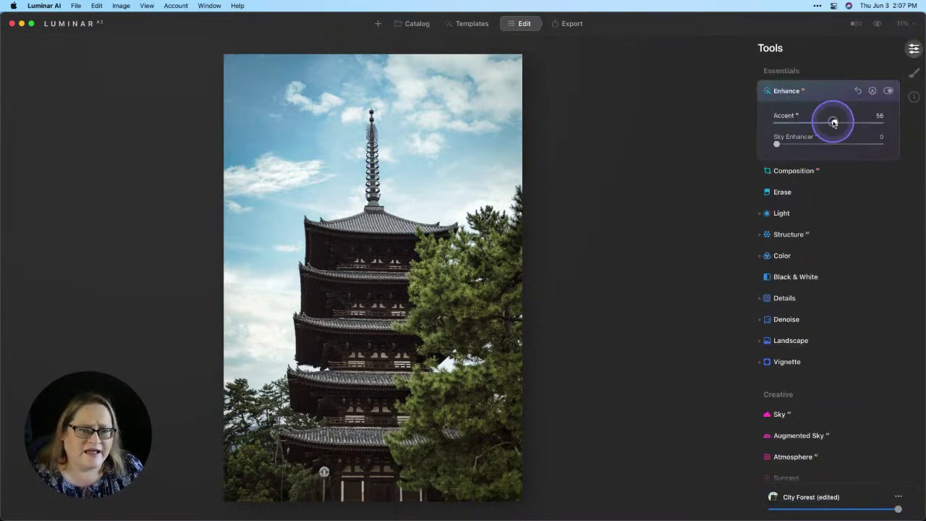
drag(778, 146, 797, 147)
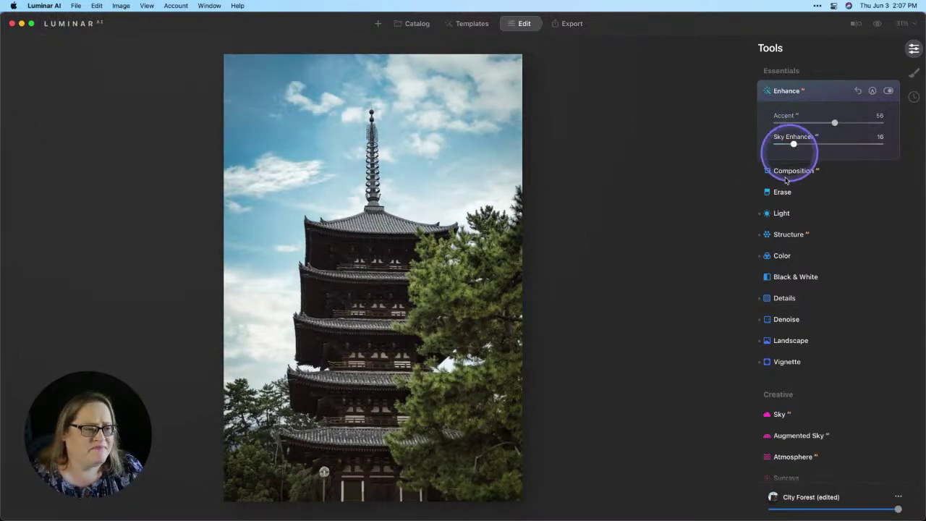
click(792, 233)
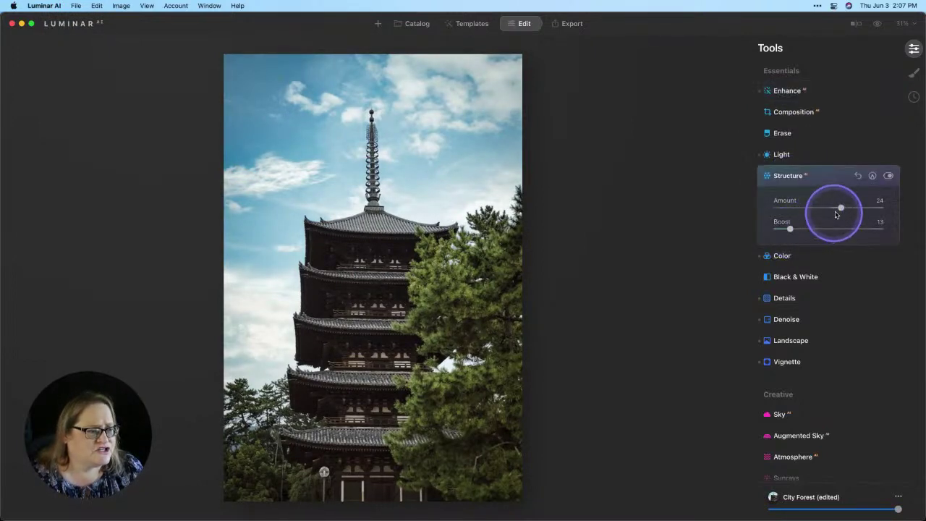
drag(842, 209, 844, 209)
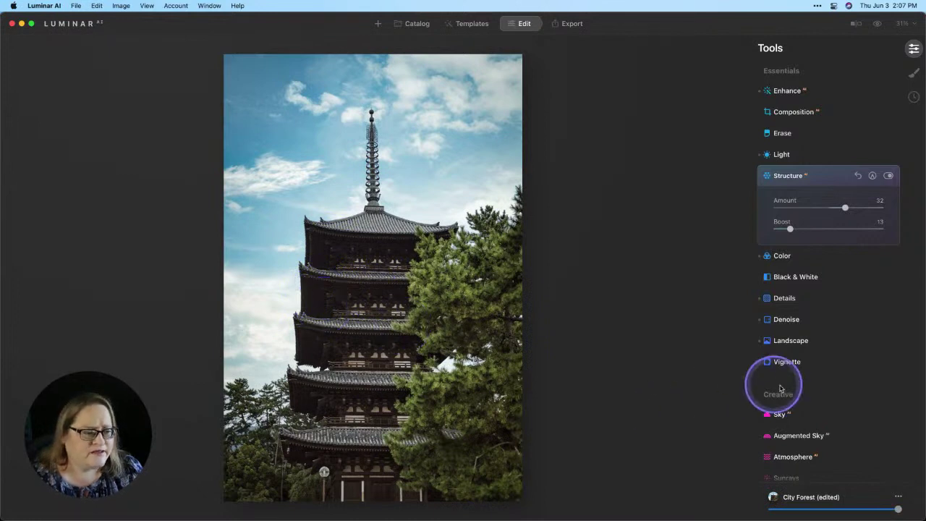
Step: Set Dodge & Burn to Lighten with Brush Size about 46 and Strength 23
scroll(780, 388, down, 10)
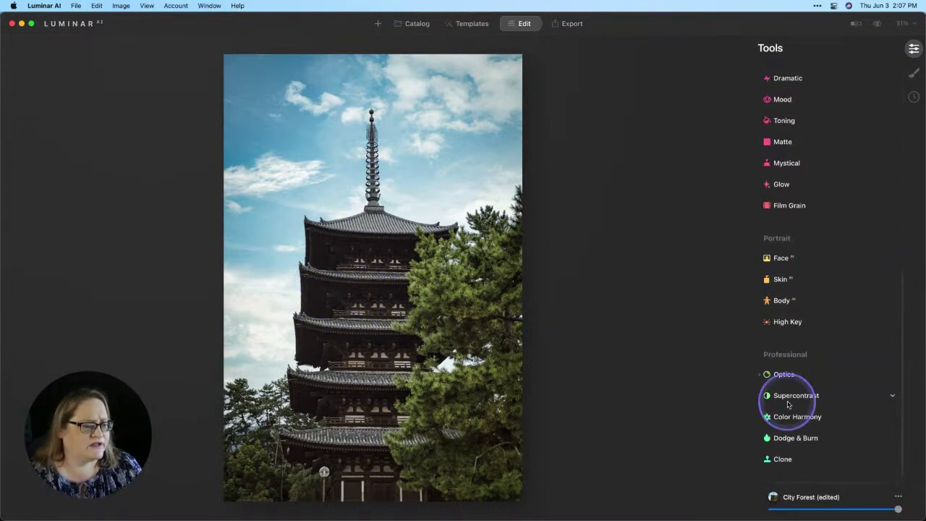
click(787, 438)
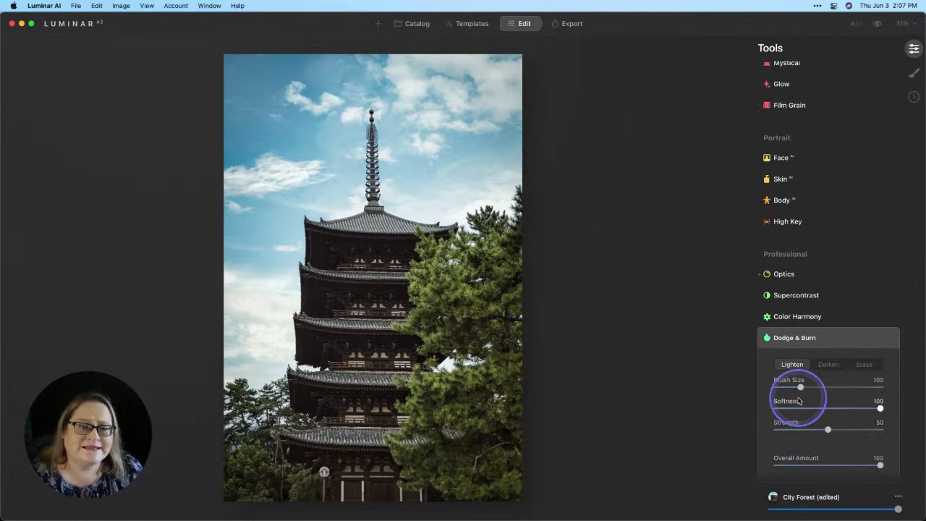
click(795, 364)
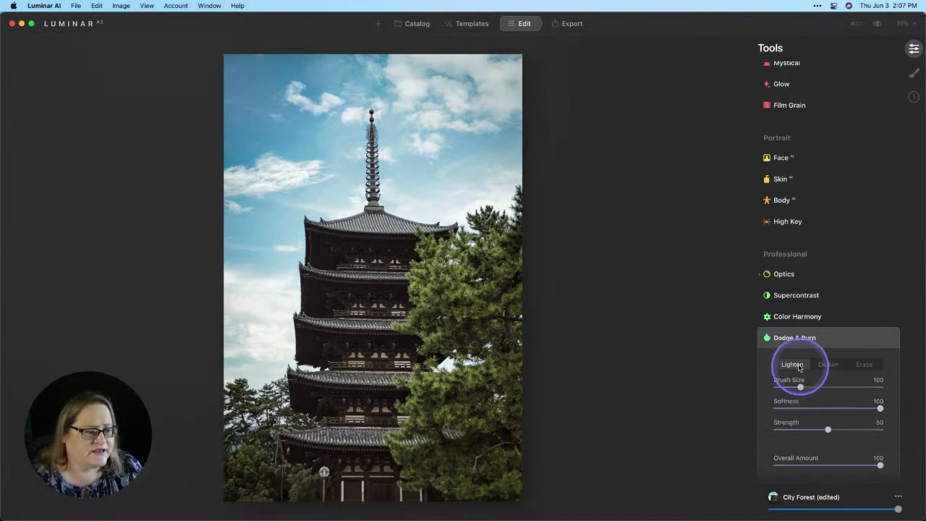
mouse_move(801, 386)
mouse_down()
mouse_move(820, 386)
mouse_move(808, 386)
mouse_up()
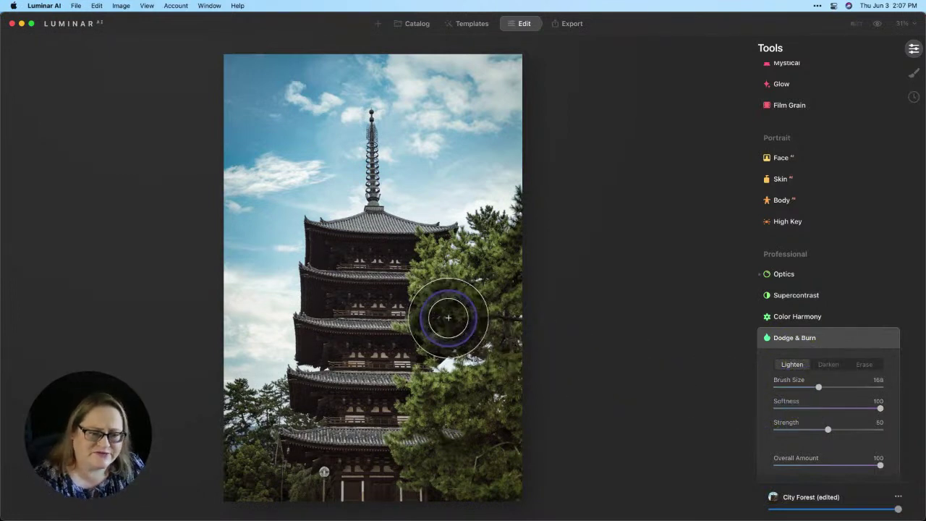
key(bracketleft)
key(bracketleft)
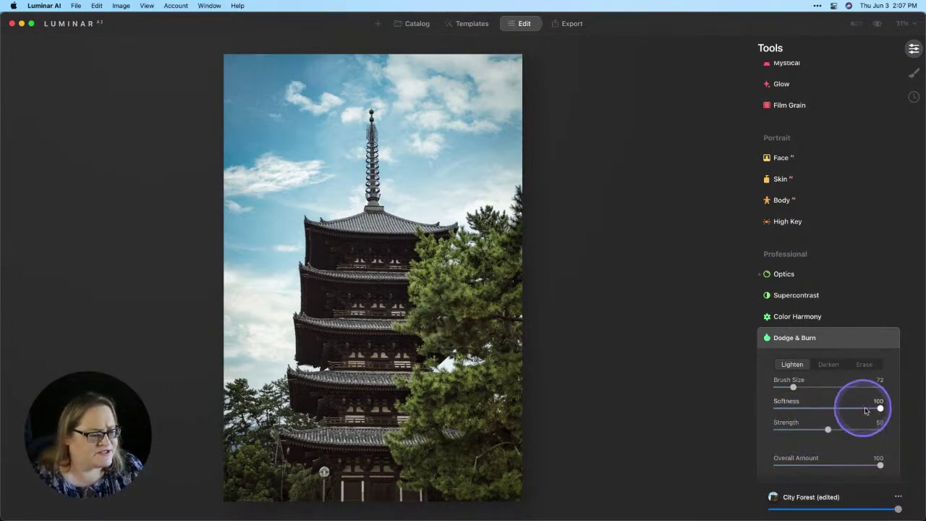
drag(827, 429, 799, 433)
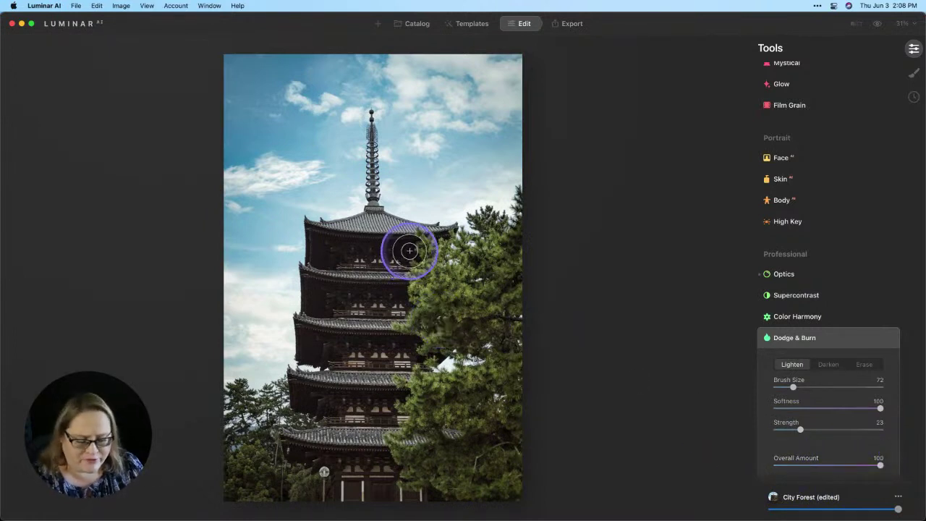
Step: With a smaller brush, lighten the shadows under the pagoda's top roof and middle tier
key(bracketleft)
key(bracketleft)
key(bracketleft)
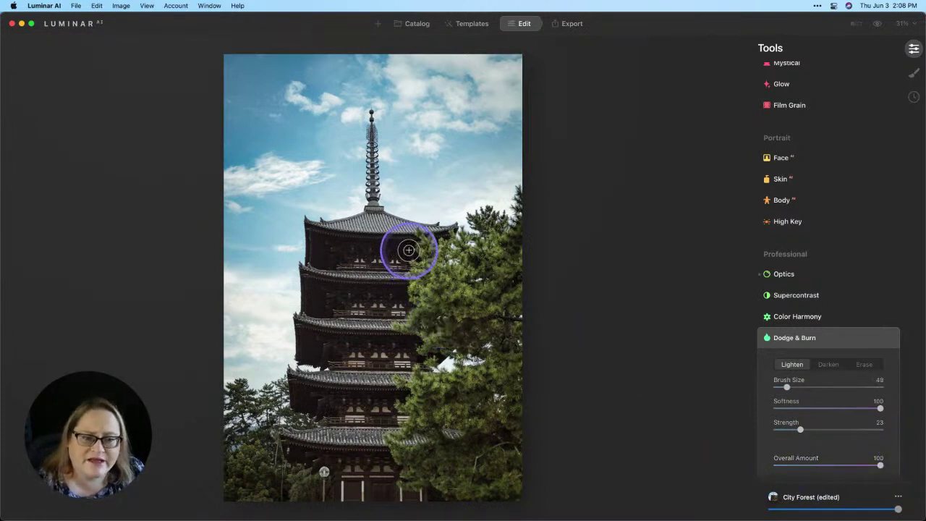
drag(409, 248, 318, 244)
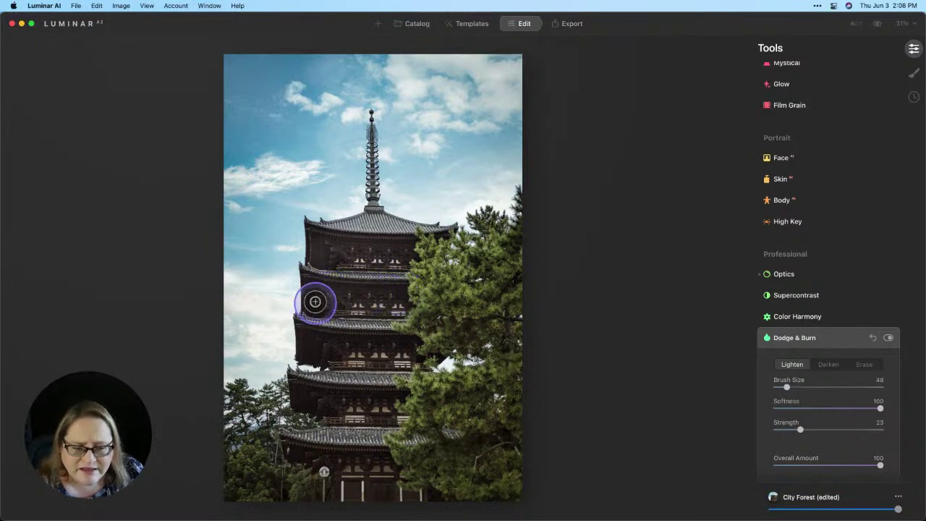
mouse_move(315, 301)
mouse_down()
mouse_move(388, 294)
mouse_move(332, 293)
mouse_move(325, 308)
mouse_move(315, 293)
mouse_move(327, 315)
mouse_move(327, 346)
mouse_move(315, 355)
mouse_move(332, 345)
mouse_move(404, 345)
mouse_move(326, 337)
mouse_move(317, 355)
mouse_move(327, 341)
mouse_move(408, 346)
mouse_move(300, 398)
mouse_move(315, 406)
mouse_move(303, 399)
mouse_move(324, 397)
mouse_move(321, 407)
mouse_move(324, 399)
mouse_move(408, 397)
mouse_move(310, 407)
mouse_up()
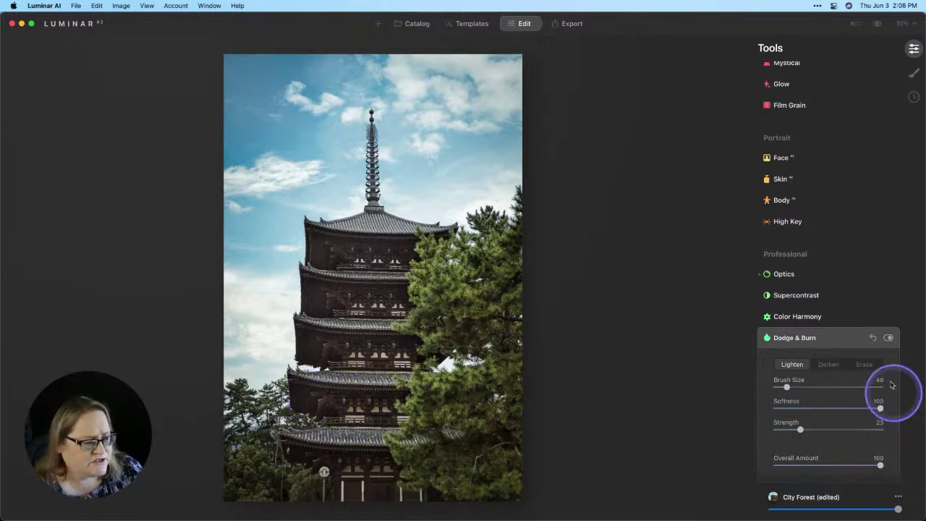
Step: Toggle the Dodge & Burn lightening off and on, collapse it, then compare against the original
click(889, 337)
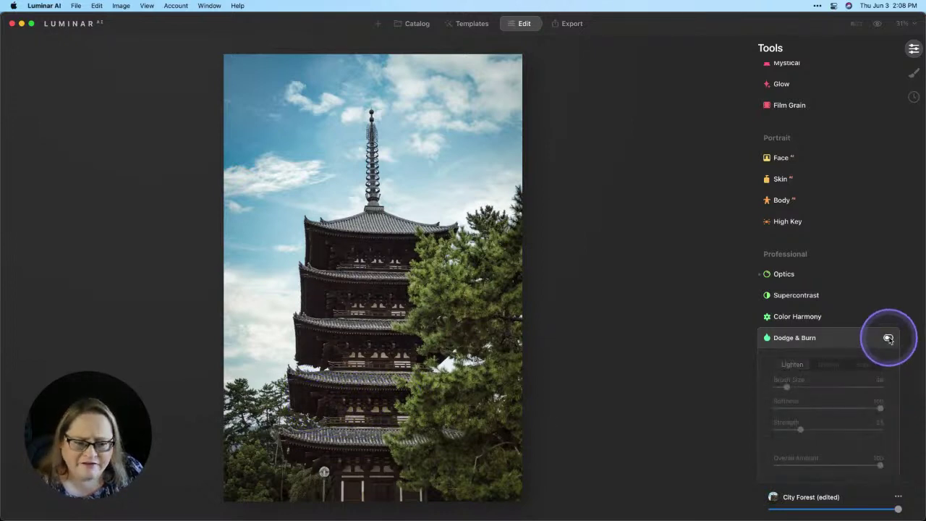
click(889, 338)
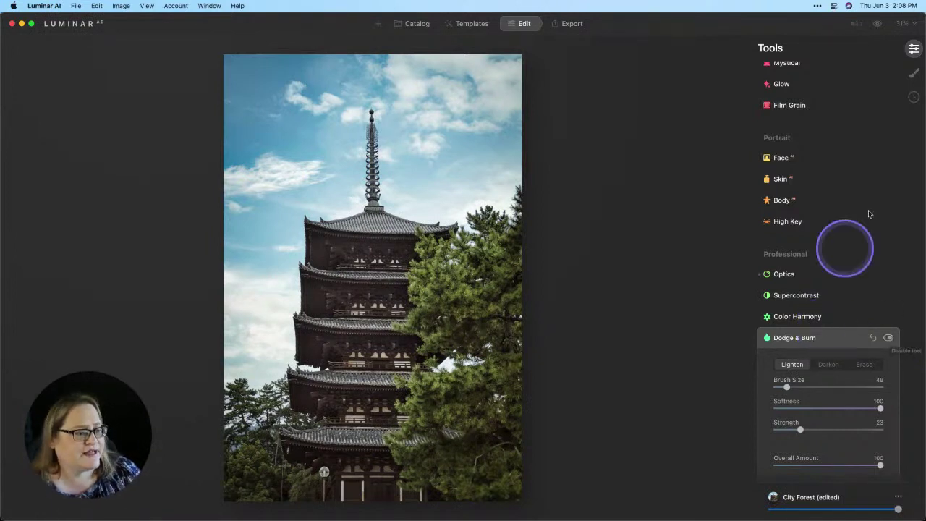
click(816, 339)
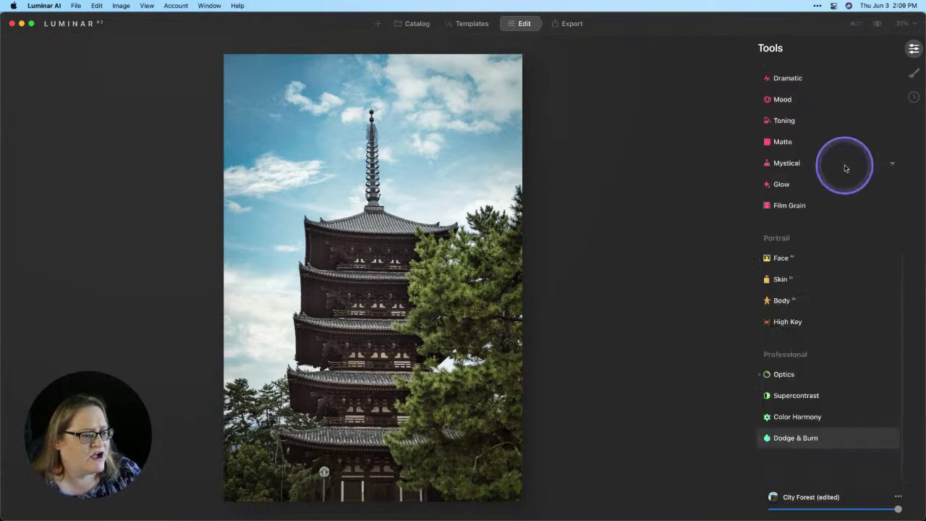
click(878, 24)
click(878, 24)
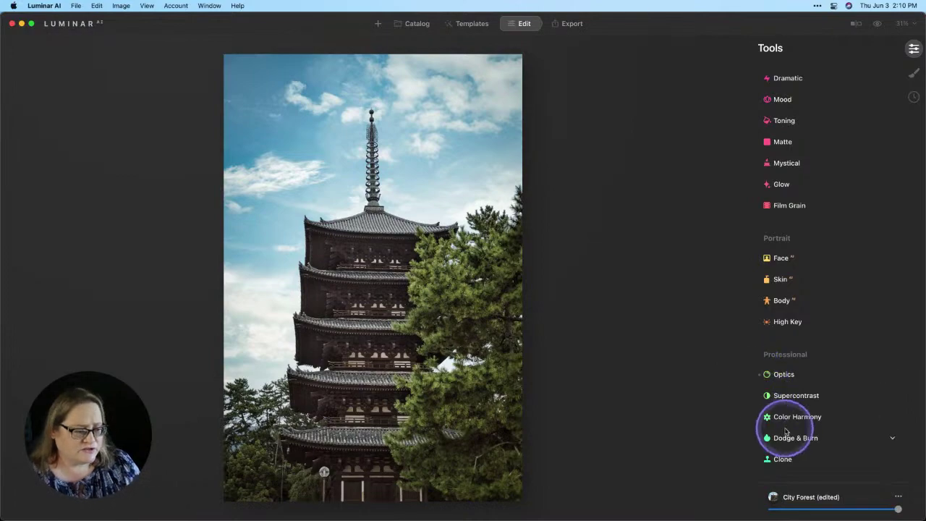
Step: Expand the Clone tool under Professional tools, ready to pick a source spot
click(791, 456)
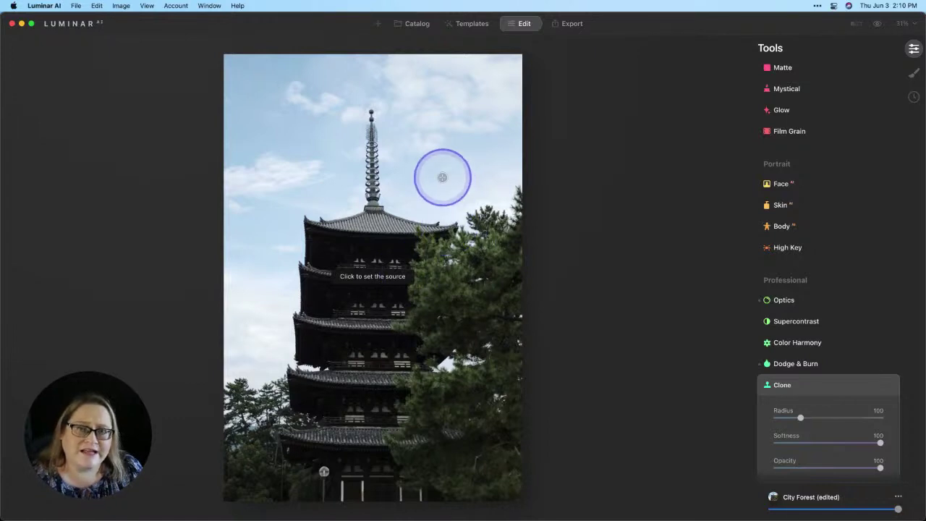
key(alt)
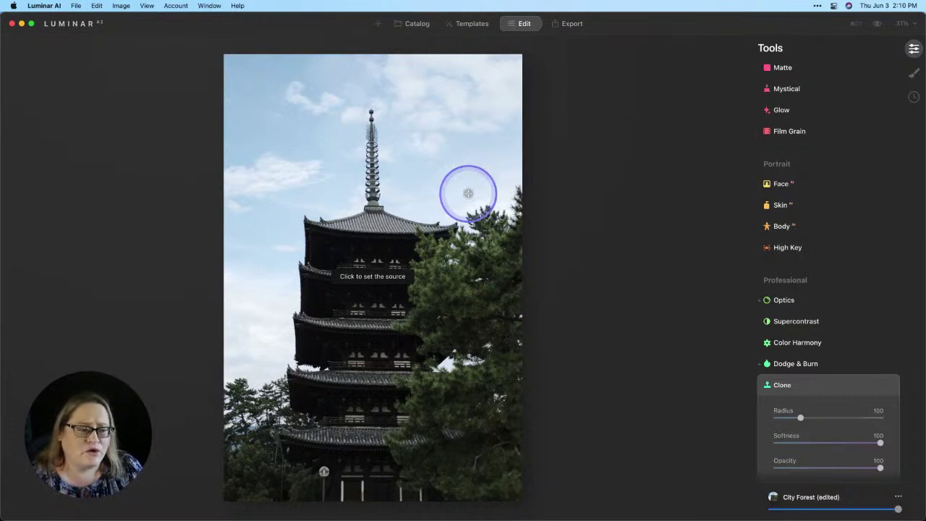
key(alt)
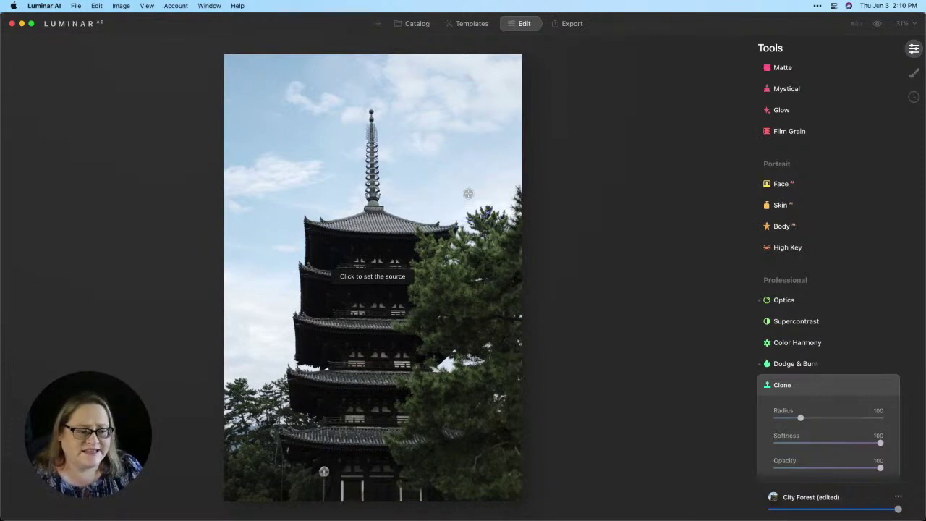
Step: Collapse the Clone tool unused, then open and dismiss the photo's context menu
click(788, 383)
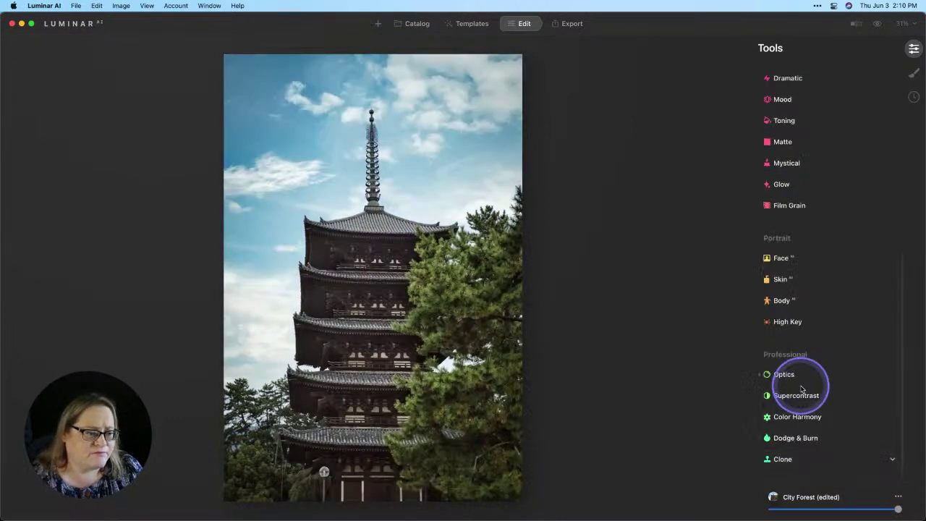
right_click(407, 207)
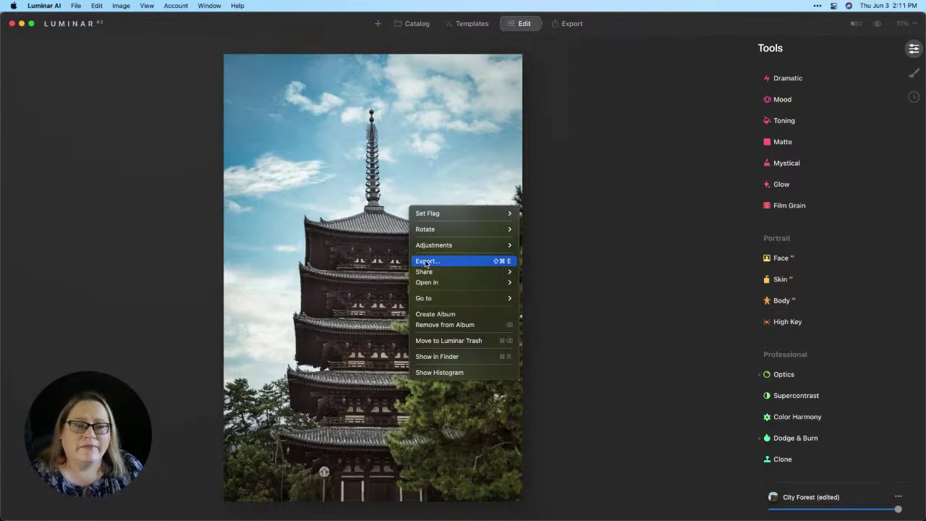
click(371, 251)
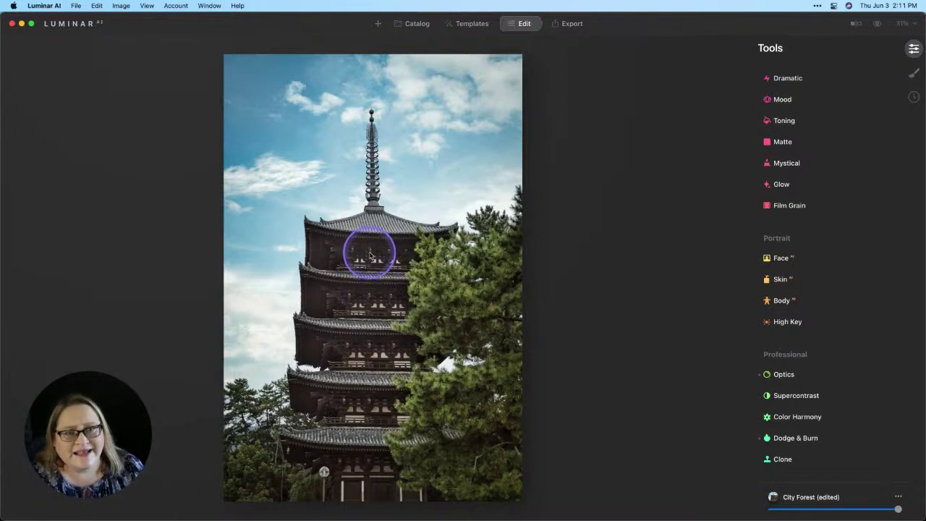
click(781, 464)
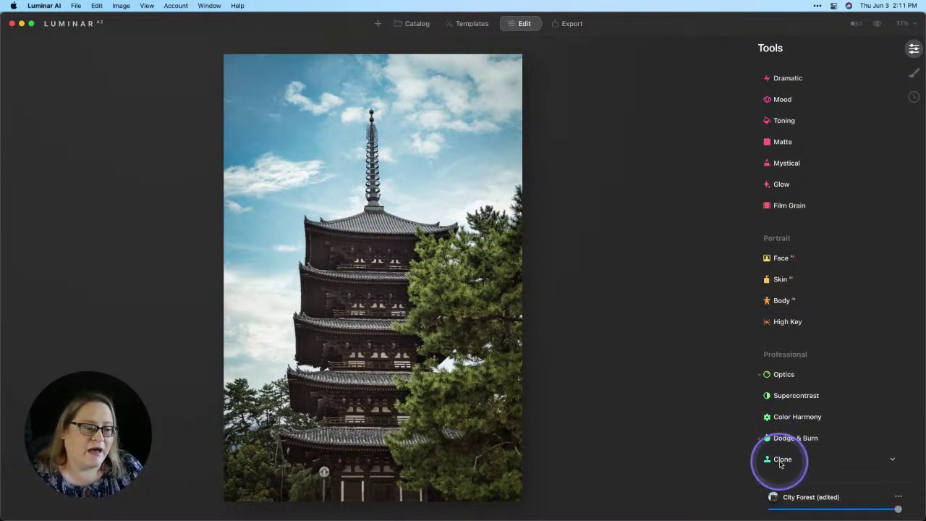